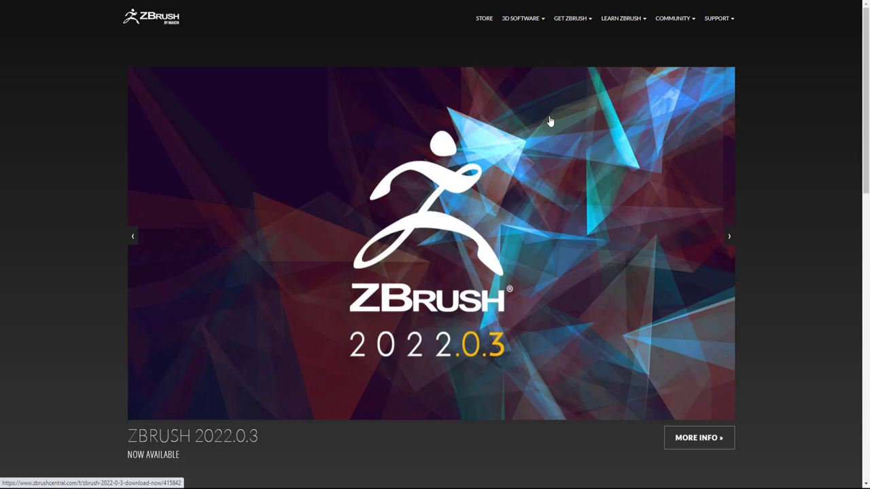
- Look over the ZBrush 2022.0.3 home page, scrolling down and back up
{"action": "scroll", "coordinate": [547, 121], "scroll_direction": "down", "scroll_amount": 1}
{"action": "scroll", "coordinate": [537, 119], "scroll_direction": "up", "scroll_amount": 1}
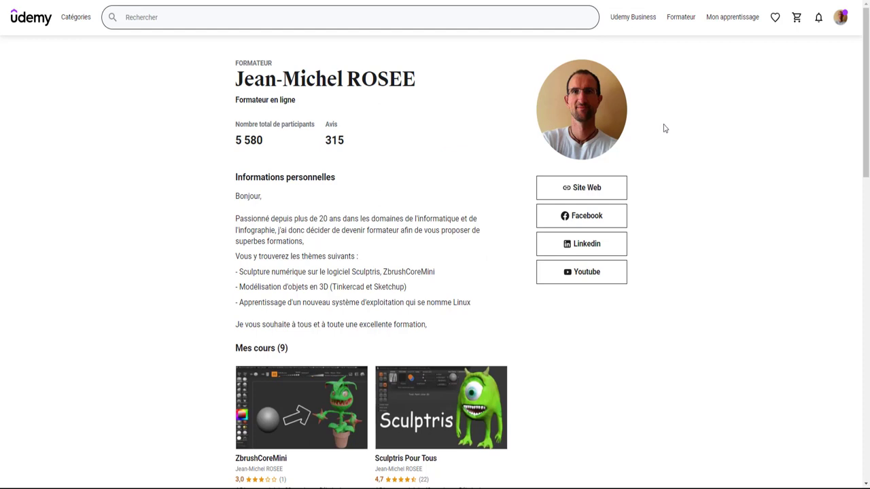
- Scroll through the 'Mes cours' list on the Udemy instructor profile and back up
{"action": "scroll", "coordinate": [665, 128], "scroll_direction": "down", "scroll_amount": 2}
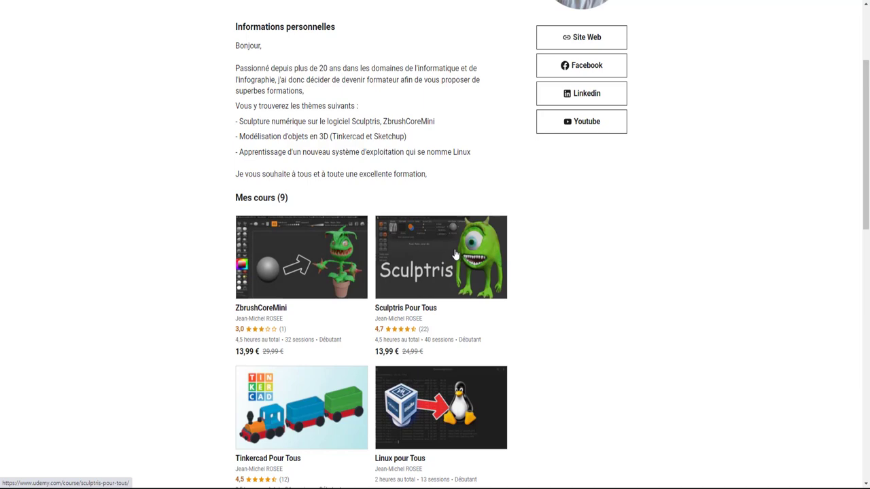
{"action": "scroll", "coordinate": [530, 235], "scroll_direction": "down", "scroll_amount": 3}
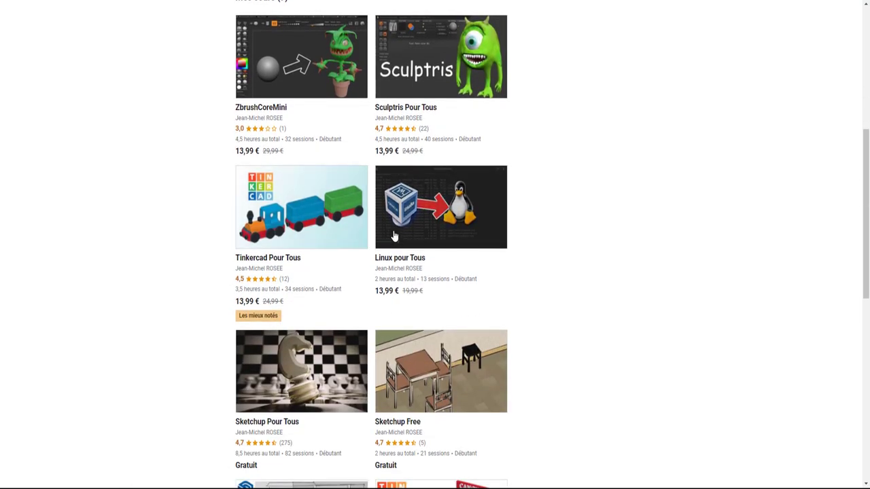
{"action": "scroll", "coordinate": [394, 237], "scroll_direction": "down", "scroll_amount": 3}
{"action": "scroll", "coordinate": [395, 239], "scroll_direction": "down", "scroll_amount": 1}
{"action": "scroll", "coordinate": [398, 242], "scroll_direction": "down", "scroll_amount": 2}
{"action": "scroll", "coordinate": [399, 242], "scroll_direction": "up", "scroll_amount": 2}
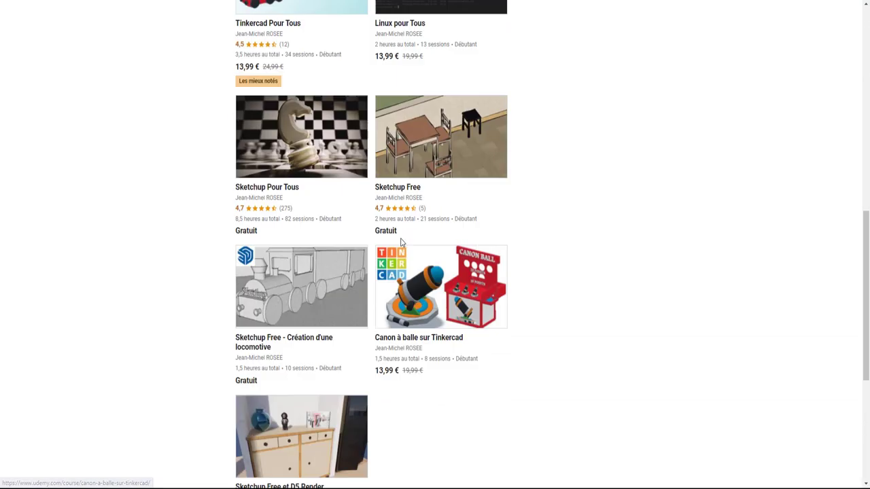
{"action": "scroll", "coordinate": [401, 243], "scroll_direction": "up", "scroll_amount": 3}
{"action": "scroll", "coordinate": [538, 179], "scroll_direction": "up", "scroll_amount": 5}
{"action": "scroll", "coordinate": [560, 169], "scroll_direction": "up", "scroll_amount": 1}
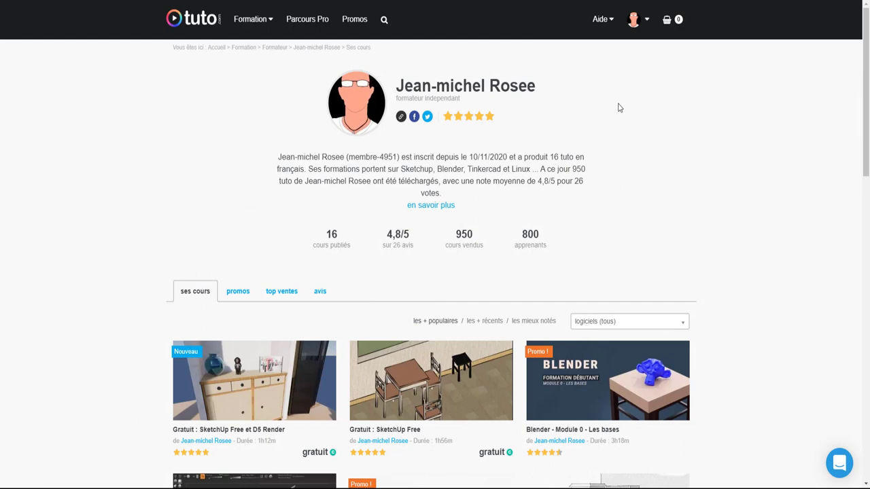
- Browse the tuto.com course grid, including Sculptez avec ZbrushCoreMini, then scroll back up
{"action": "scroll", "coordinate": [646, 102], "scroll_direction": "down", "scroll_amount": 2}
{"action": "scroll", "coordinate": [652, 102], "scroll_direction": "down", "scroll_amount": 2}
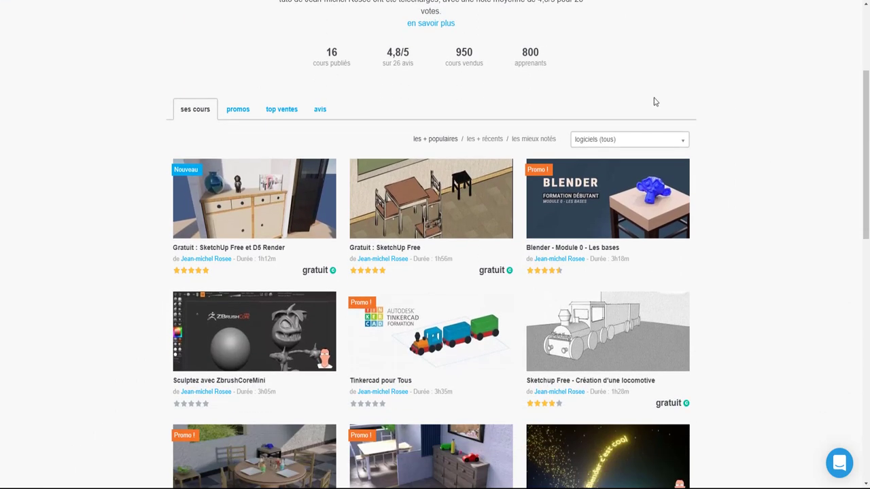
{"action": "scroll", "coordinate": [718, 84], "scroll_direction": "down", "scroll_amount": 1}
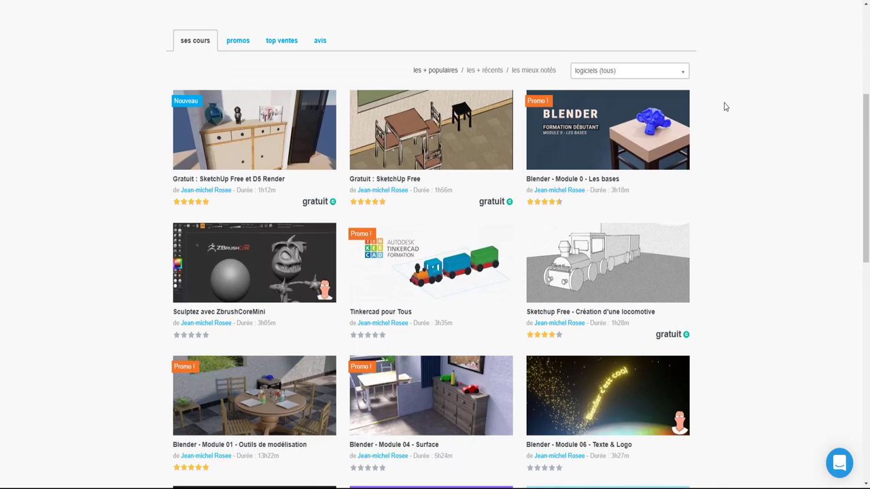
{"action": "scroll", "coordinate": [725, 107], "scroll_direction": "down", "scroll_amount": 1}
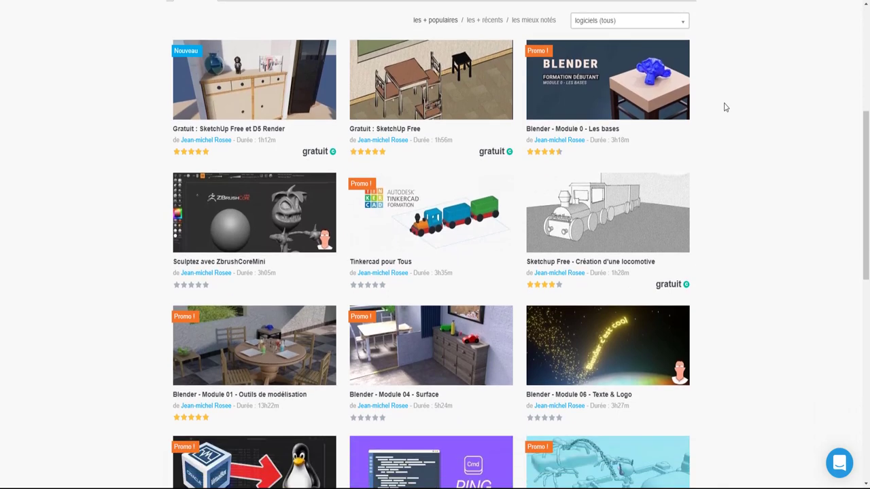
{"action": "scroll", "coordinate": [725, 107], "scroll_direction": "down", "scroll_amount": 3}
{"action": "scroll", "coordinate": [725, 107], "scroll_direction": "down", "scroll_amount": 3}
{"action": "scroll", "coordinate": [725, 107], "scroll_direction": "down", "scroll_amount": 2}
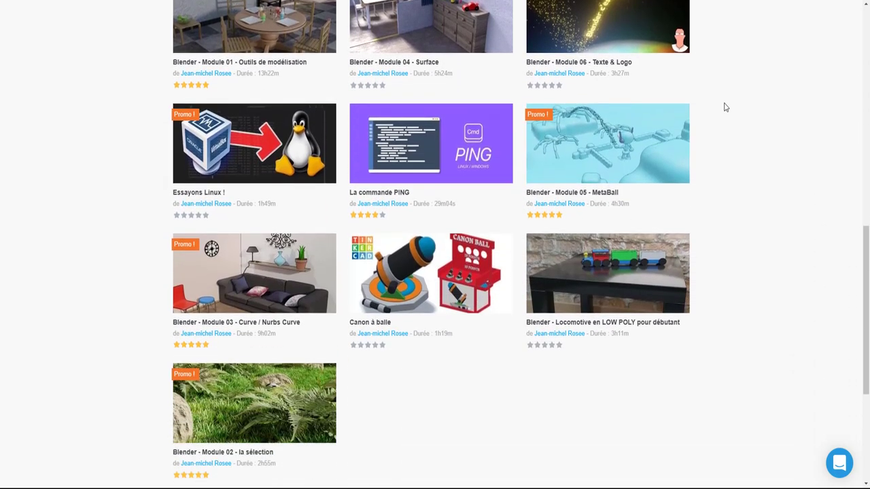
{"action": "scroll", "coordinate": [725, 107], "scroll_direction": "down", "scroll_amount": 1}
{"action": "scroll", "coordinate": [725, 106], "scroll_direction": "down", "scroll_amount": 2}
{"action": "scroll", "coordinate": [739, 108], "scroll_direction": "up", "scroll_amount": 5}
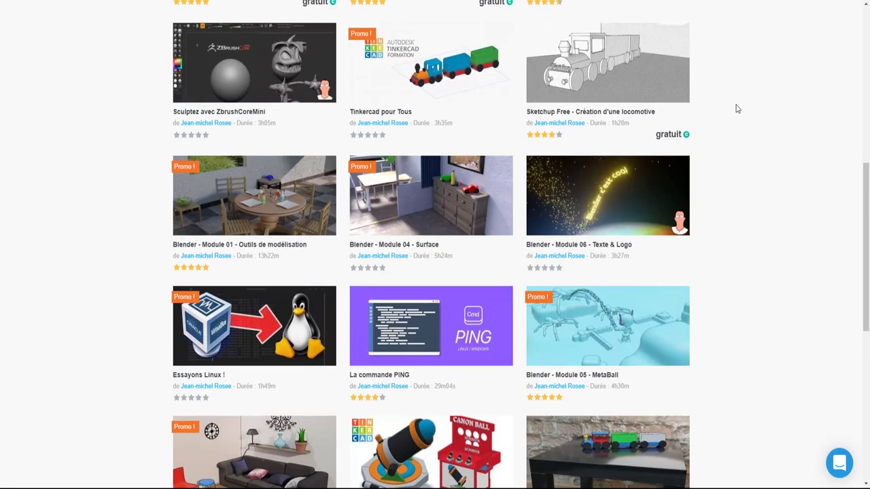
{"action": "scroll", "coordinate": [748, 110], "scroll_direction": "up", "scroll_amount": 5}
{"action": "scroll", "coordinate": [756, 111], "scroll_direction": "up", "scroll_amount": 2}
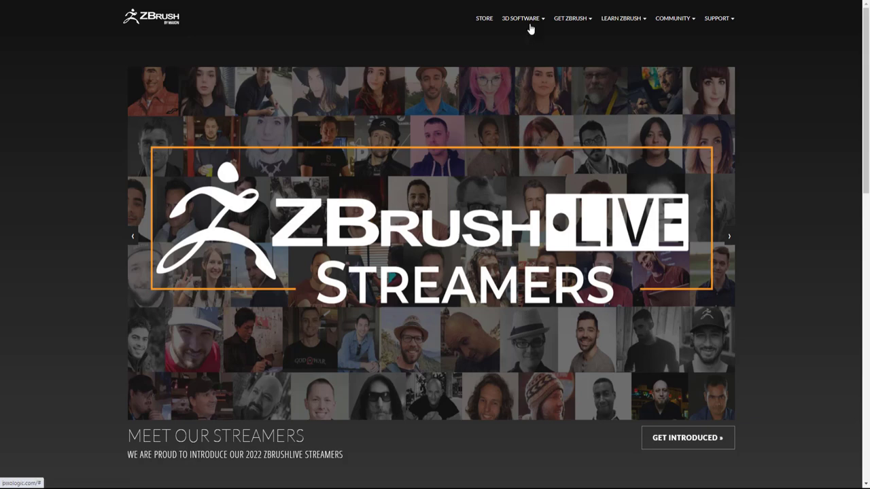
{"action": "mouse_move", "coordinate": [522, 18]}
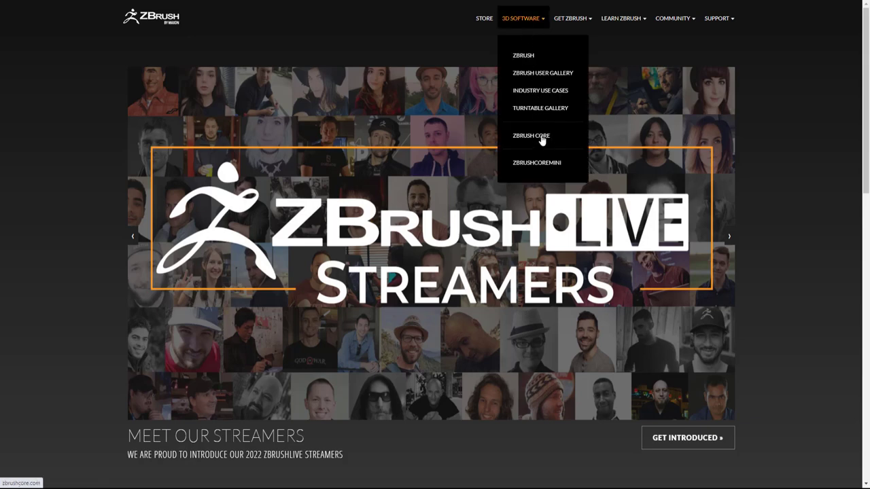
- Open the ZBrushCore 2021.6.2 site and review its creative-needs and free training video sections
{"action": "left_click", "coordinate": [543, 139]}
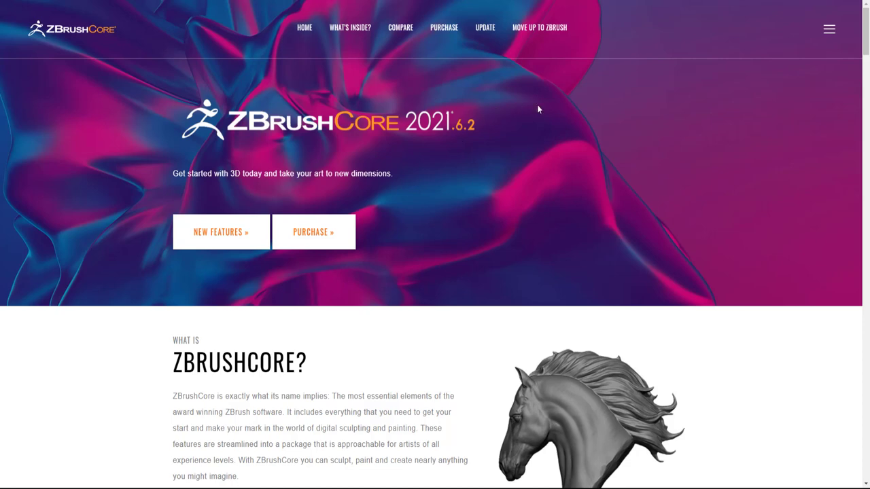
{"action": "scroll", "coordinate": [425, 165], "scroll_direction": "down", "scroll_amount": 3}
{"action": "scroll", "coordinate": [434, 186], "scroll_direction": "down", "scroll_amount": 4}
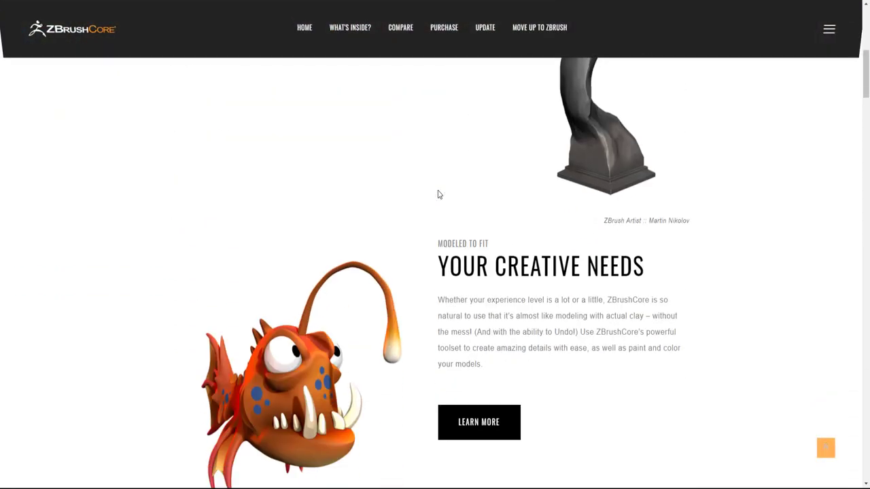
{"action": "scroll", "coordinate": [439, 195], "scroll_direction": "down", "scroll_amount": 3}
{"action": "scroll", "coordinate": [439, 196], "scroll_direction": "down", "scroll_amount": 2}
{"action": "scroll", "coordinate": [439, 196], "scroll_direction": "down", "scroll_amount": 3}
{"action": "scroll", "coordinate": [438, 195], "scroll_direction": "down", "scroll_amount": 4}
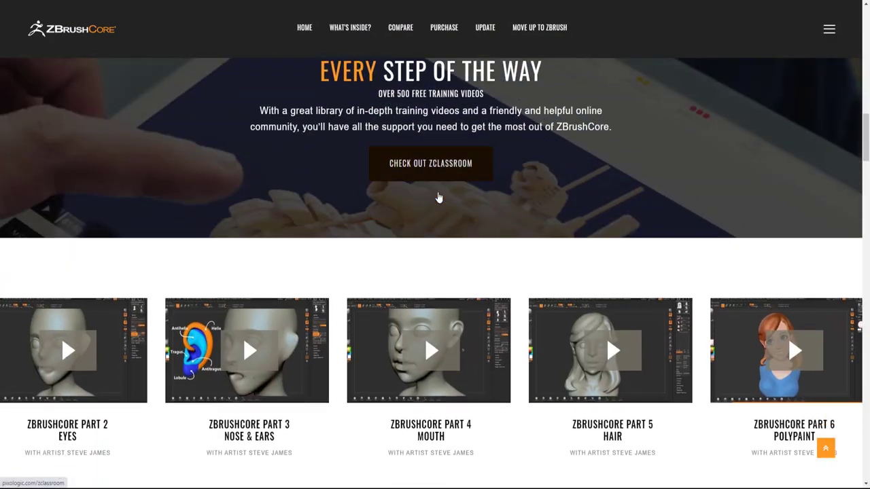
{"action": "scroll", "coordinate": [438, 197], "scroll_direction": "down", "scroll_amount": 3}
{"action": "scroll", "coordinate": [439, 196], "scroll_direction": "down", "scroll_amount": 4}
{"action": "scroll", "coordinate": [439, 196], "scroll_direction": "up", "scroll_amount": 7}
{"action": "scroll", "coordinate": [438, 197], "scroll_direction": "up", "scroll_amount": 9}
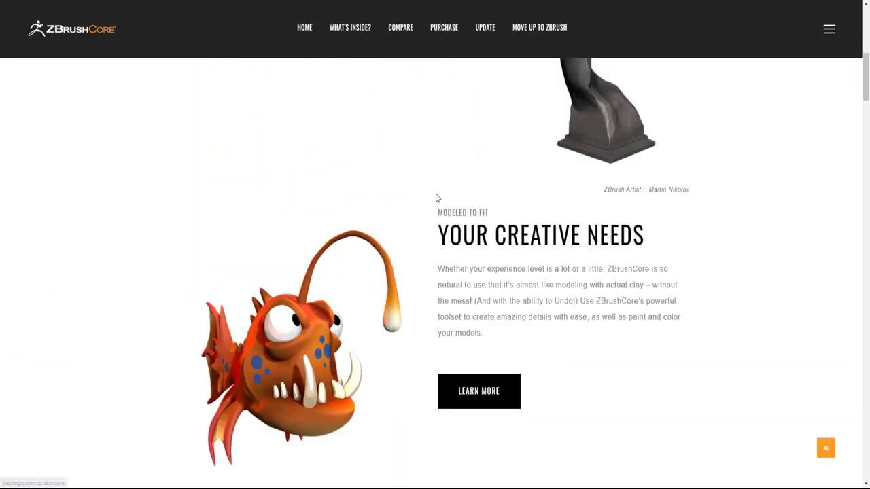
{"action": "scroll", "coordinate": [438, 198], "scroll_direction": "up", "scroll_amount": 9}
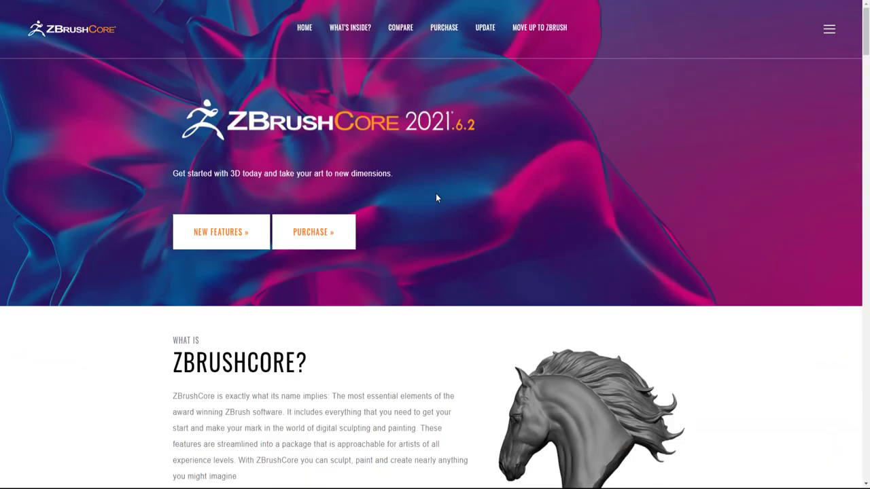
- Open the ZBrushCore New Features page and scroll down through its feature sections
{"action": "left_click", "coordinate": [231, 234]}
{"action": "scroll", "coordinate": [408, 196], "scroll_direction": "down", "scroll_amount": 2}
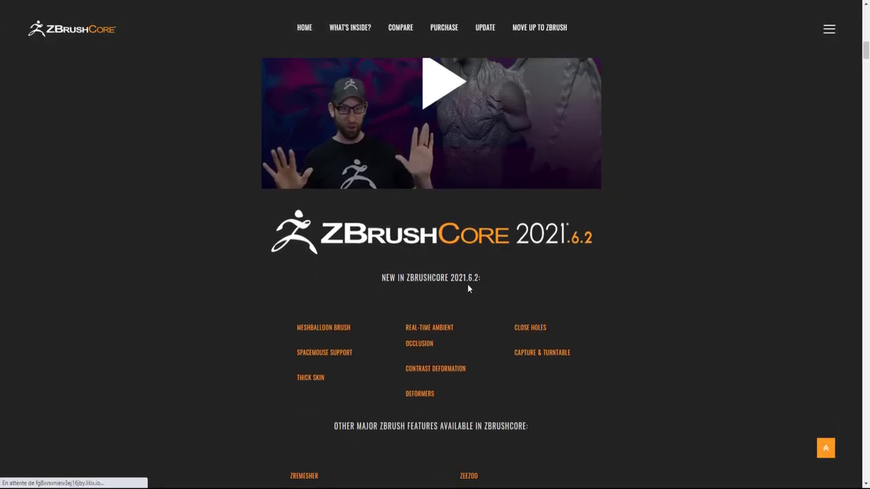
{"action": "scroll", "coordinate": [453, 161], "scroll_direction": "down", "scroll_amount": 2}
{"action": "scroll", "coordinate": [508, 168], "scroll_direction": "down", "scroll_amount": 4}
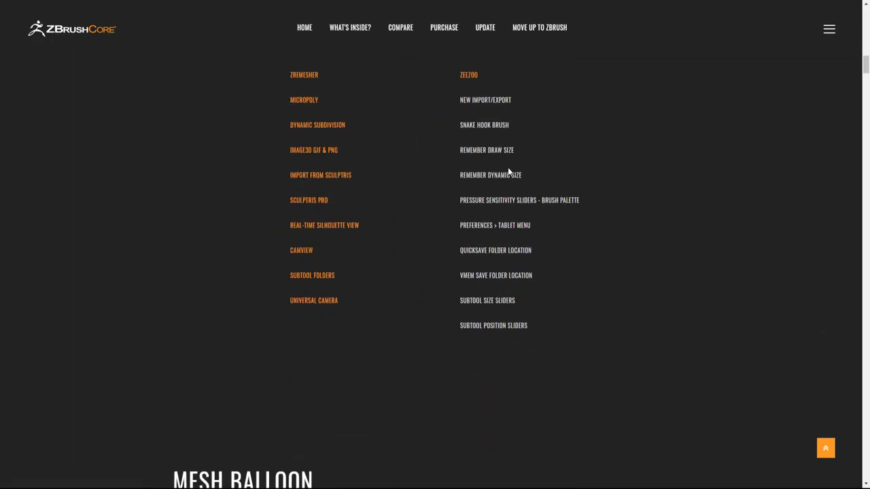
{"action": "scroll", "coordinate": [509, 168], "scroll_direction": "down", "scroll_amount": 4}
{"action": "scroll", "coordinate": [509, 168], "scroll_direction": "down", "scroll_amount": 2}
{"action": "scroll", "coordinate": [509, 168], "scroll_direction": "down", "scroll_amount": 4}
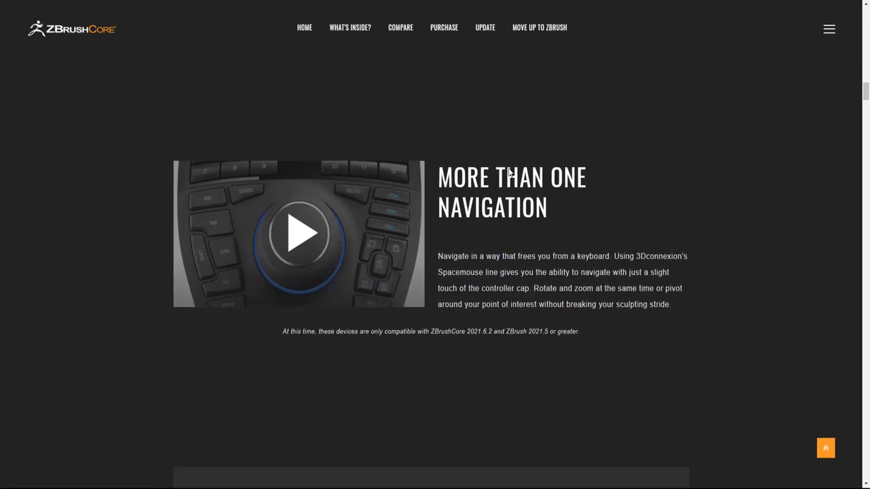
- Return to the top of the Features page and show the site menu of ZBrush links
{"action": "scroll", "coordinate": [509, 173], "scroll_direction": "up", "scroll_amount": 5}
{"action": "scroll", "coordinate": [505, 170], "scroll_direction": "up", "scroll_amount": 5}
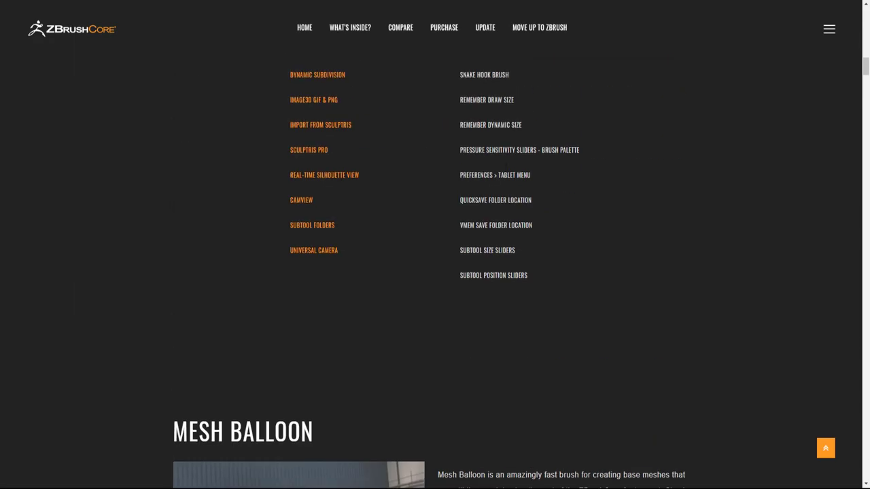
{"action": "scroll", "coordinate": [505, 170], "scroll_direction": "up", "scroll_amount": 5}
{"action": "scroll", "coordinate": [505, 171], "scroll_direction": "up", "scroll_amount": 5}
{"action": "scroll", "coordinate": [505, 171], "scroll_direction": "up", "scroll_amount": 5}
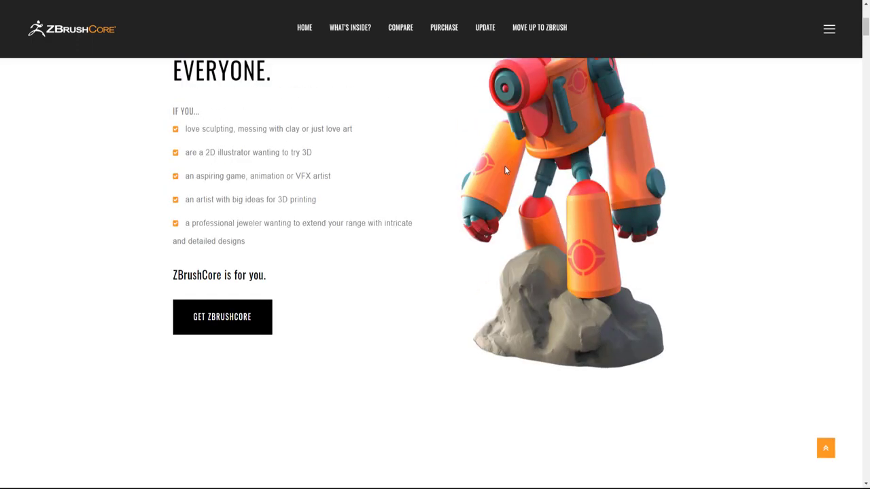
{"action": "scroll", "coordinate": [505, 171], "scroll_direction": "up", "scroll_amount": 2}
{"action": "scroll", "coordinate": [505, 171], "scroll_direction": "up", "scroll_amount": 2}
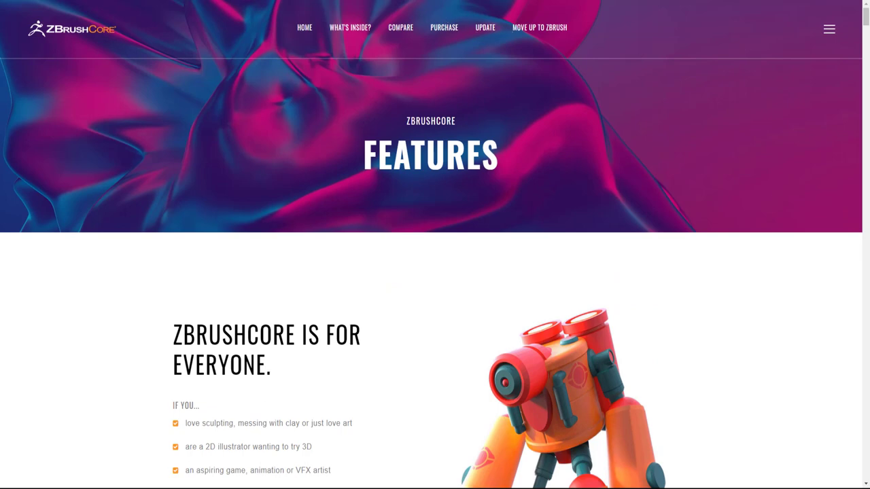
{"action": "left_click", "coordinate": [830, 32]}
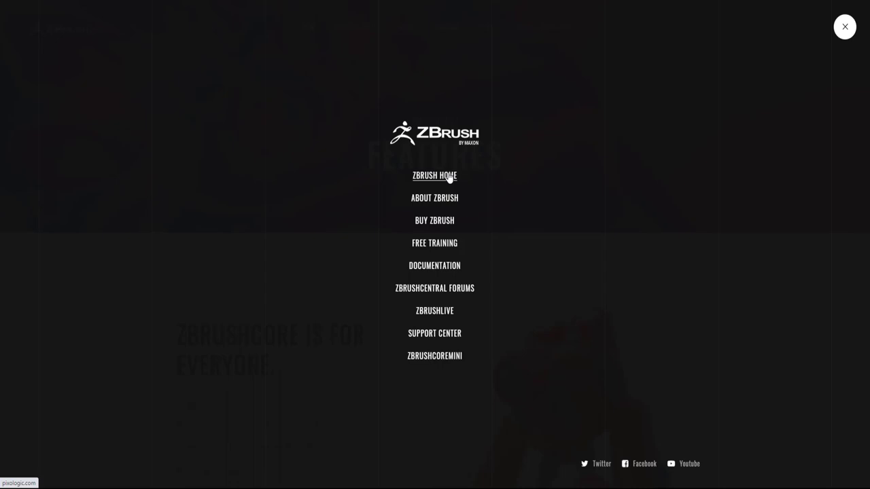
- Go to the account's My Licenses page through the support menu and scroll through it
{"action": "left_click", "coordinate": [449, 178]}
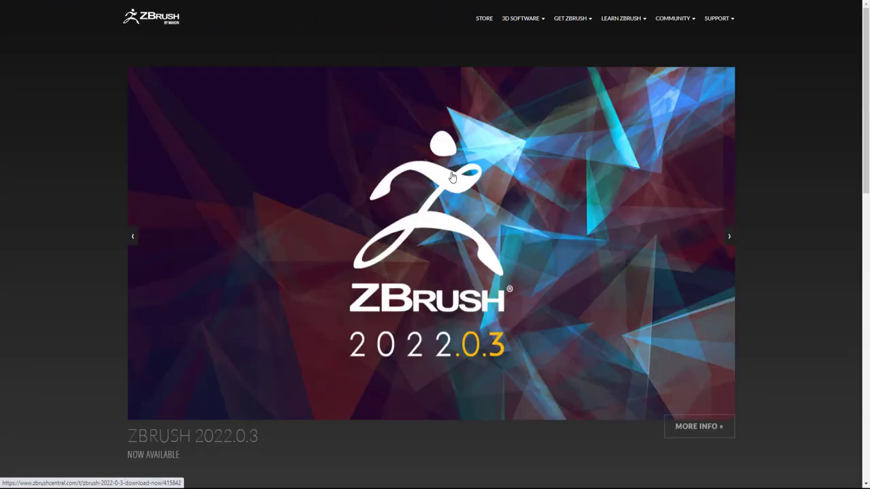
{"action": "left_click", "coordinate": [707, 24]}
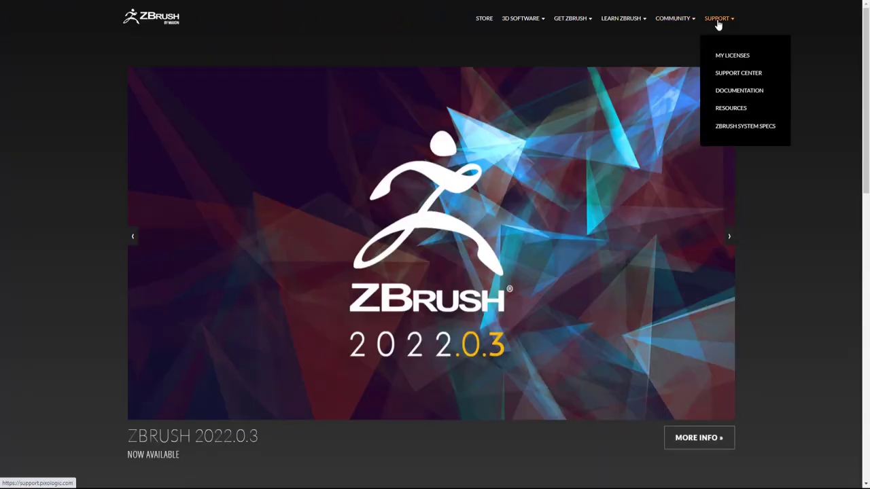
{"action": "left_click", "coordinate": [731, 56]}
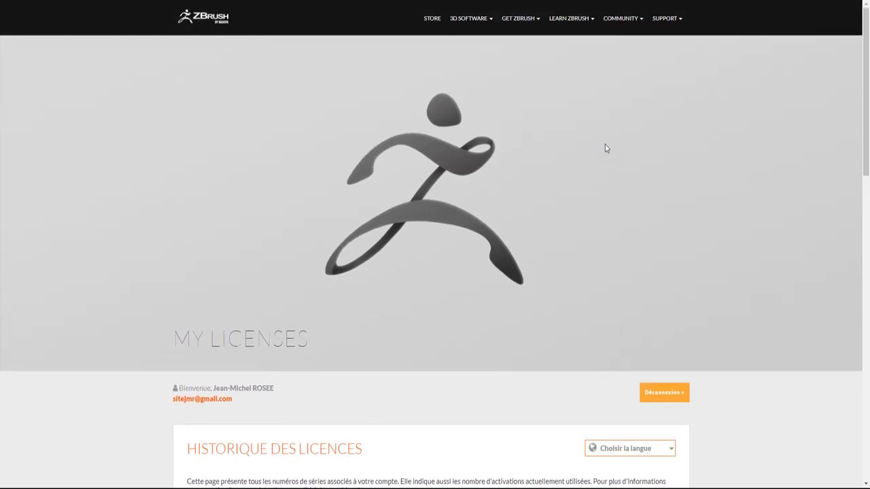
{"action": "scroll", "coordinate": [607, 148], "scroll_direction": "down", "scroll_amount": 1}
{"action": "scroll", "coordinate": [607, 149], "scroll_direction": "down", "scroll_amount": 1}
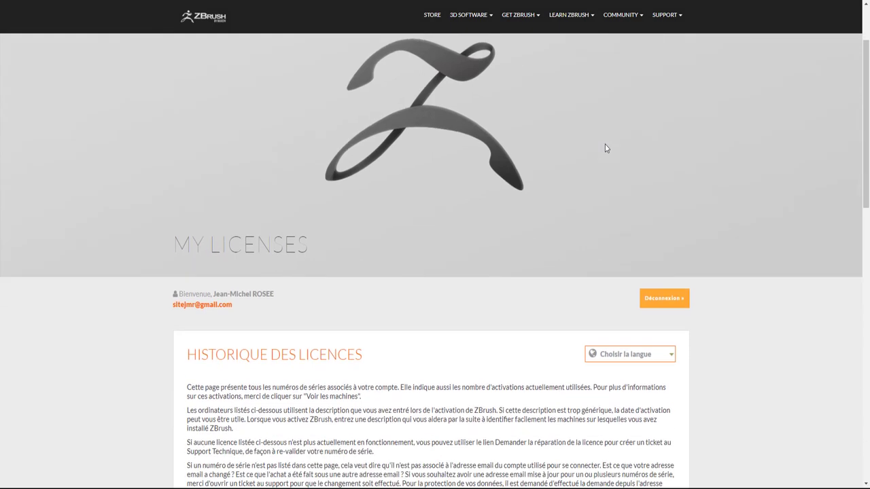
{"action": "scroll", "coordinate": [606, 148], "scroll_direction": "down", "scroll_amount": 1}
{"action": "scroll", "coordinate": [607, 148], "scroll_direction": "down", "scroll_amount": 2}
{"action": "scroll", "coordinate": [442, 174], "scroll_direction": "down", "scroll_amount": 1}
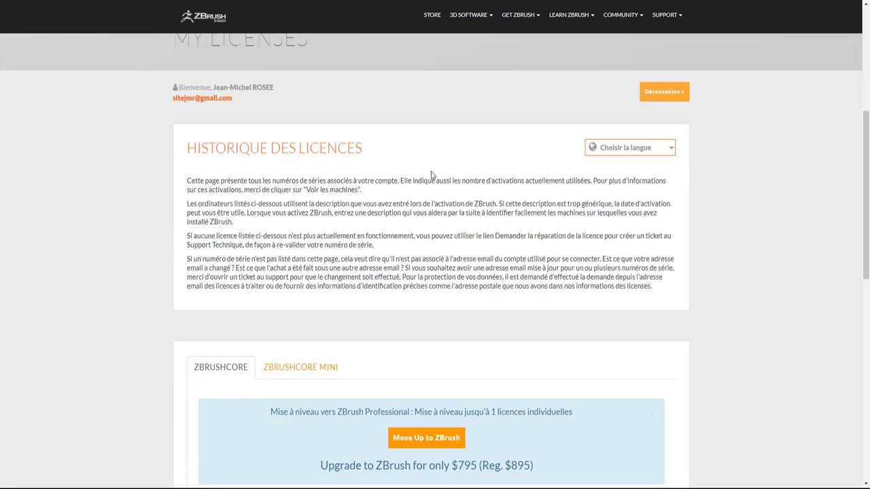
- Switch the page to Français and bring the ZBrushCore 2018-2021 licence's 2021.6.6 download into view
{"action": "left_click", "coordinate": [604, 151]}
{"action": "left_click", "coordinate": [607, 185]}
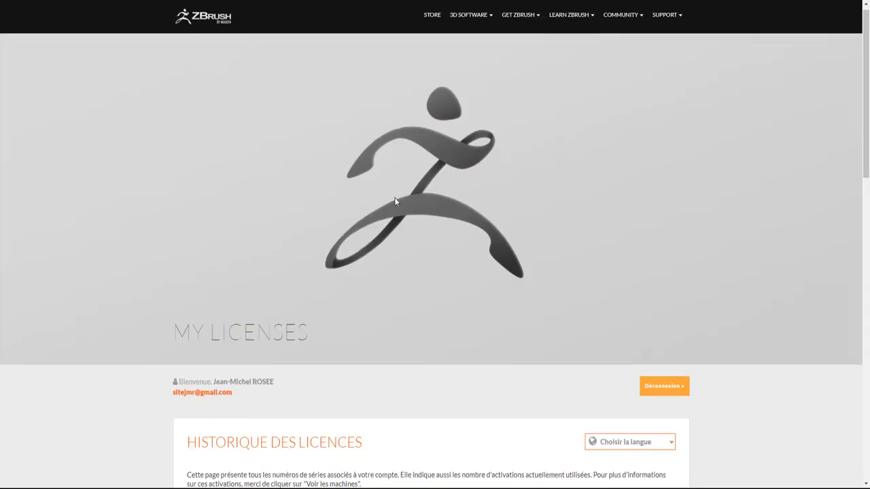
{"action": "scroll", "coordinate": [394, 200], "scroll_direction": "down", "scroll_amount": 2}
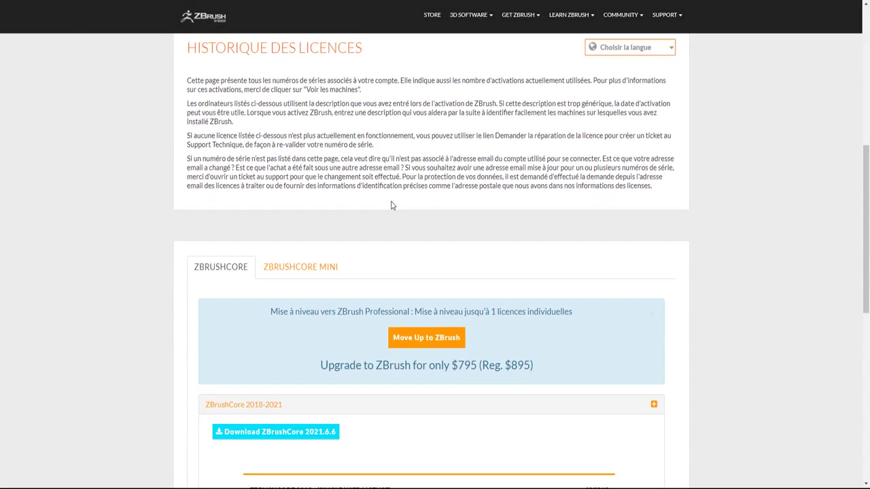
{"action": "scroll", "coordinate": [391, 205], "scroll_direction": "up", "scroll_amount": 1}
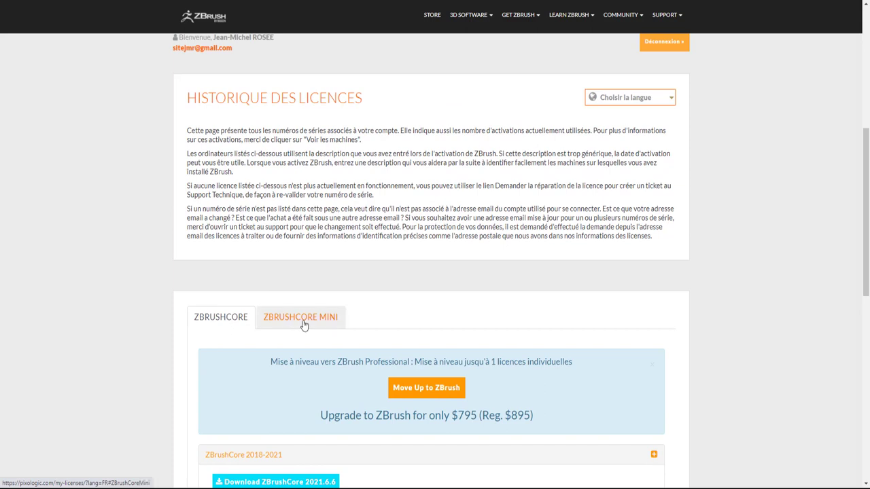
{"action": "scroll", "coordinate": [370, 415], "scroll_direction": "down", "scroll_amount": 1}
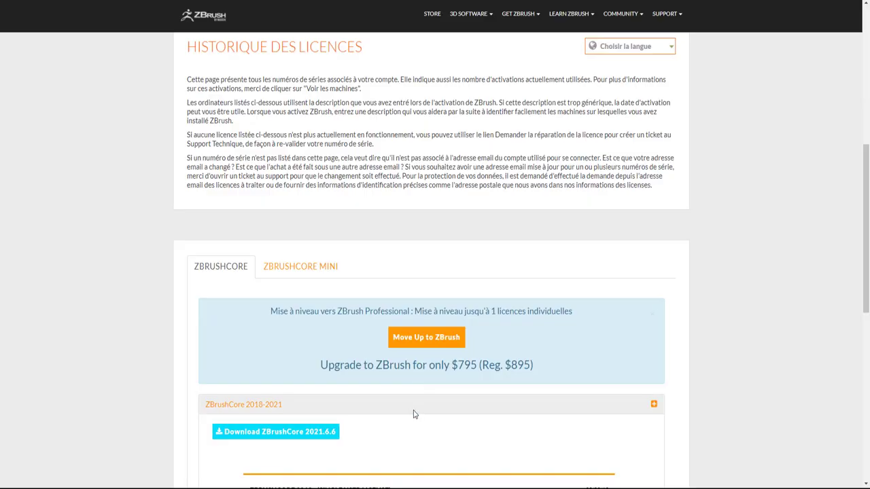
- Download the ZBrushCore 2021.6.6 Windows installer from the Europe server, with the page set to Français
{"action": "left_click", "coordinate": [284, 438]}
{"action": "scroll", "coordinate": [400, 310], "scroll_direction": "down", "scroll_amount": 3}
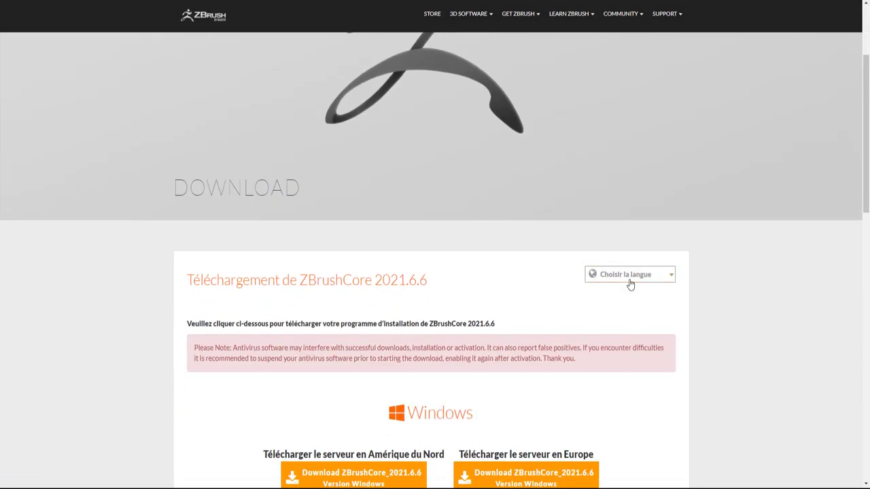
{"action": "left_click", "coordinate": [630, 277]}
{"action": "left_click", "coordinate": [616, 304]}
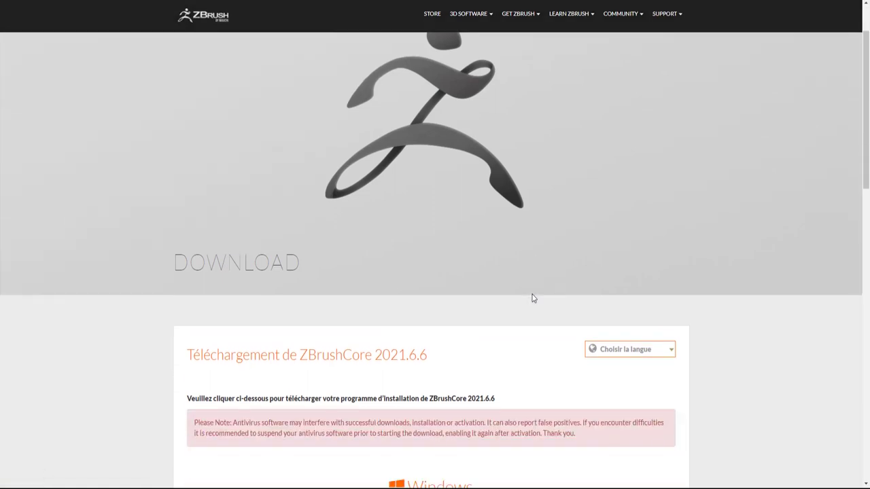
{"action": "scroll", "coordinate": [533, 298], "scroll_direction": "down", "scroll_amount": 4}
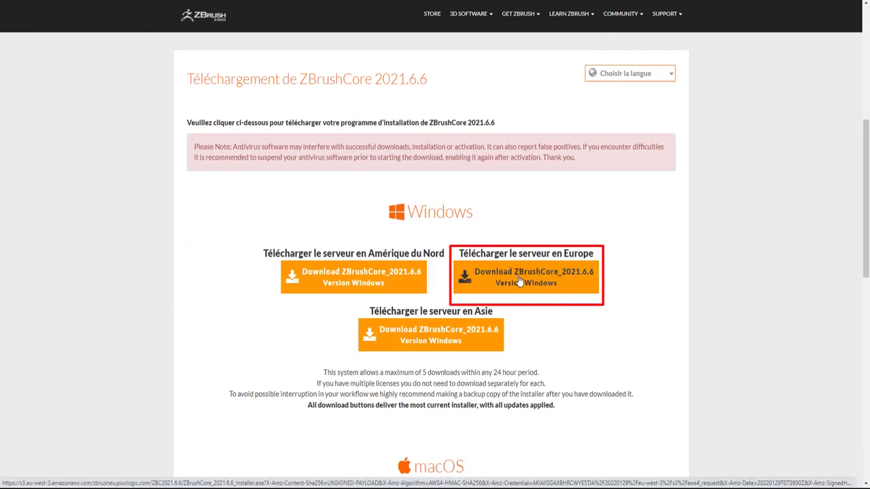
{"action": "left_click", "coordinate": [519, 280]}
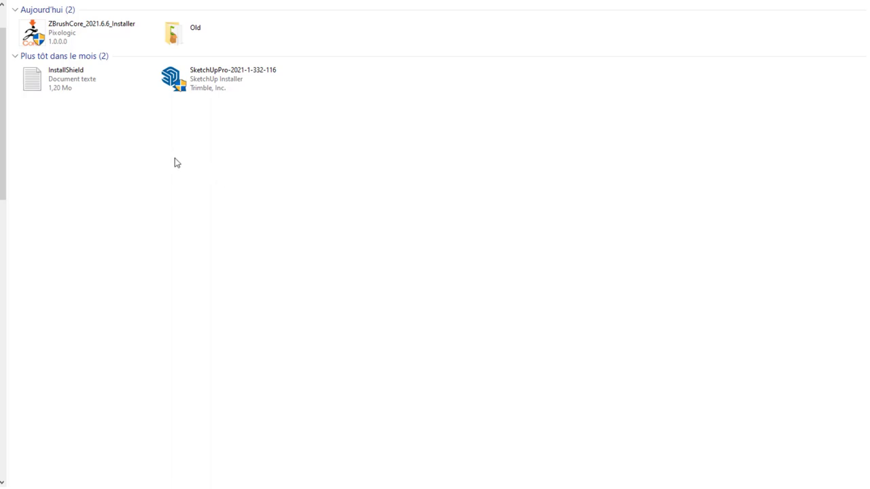
- Run the installer in French, accept the licence, and overwrite the existing ZBrushCore installation
{"action": "left_click", "coordinate": [71, 40]}
{"action": "double_click", "coordinate": [71, 39]}
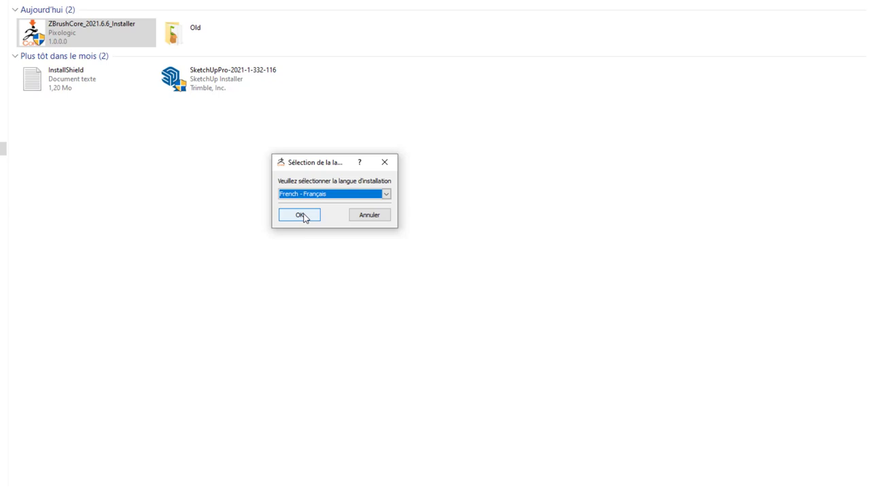
{"action": "left_click", "coordinate": [303, 216]}
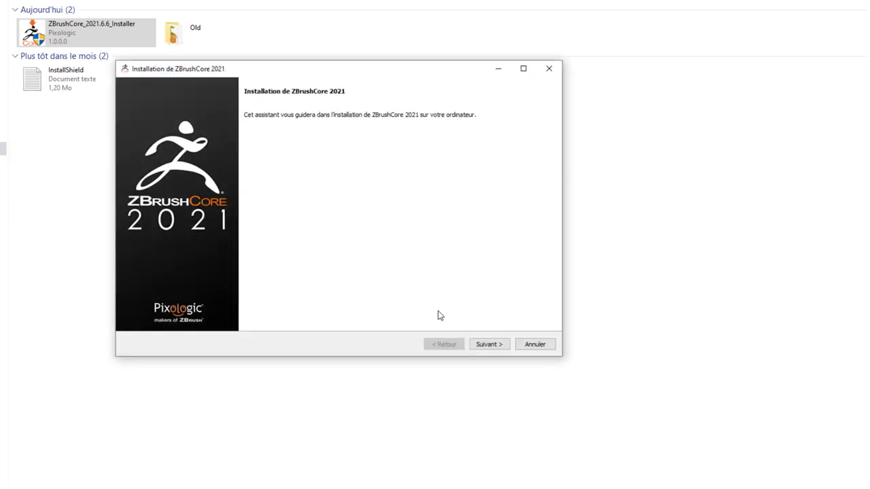
{"action": "left_click", "coordinate": [493, 346]}
{"action": "left_click", "coordinate": [225, 314]}
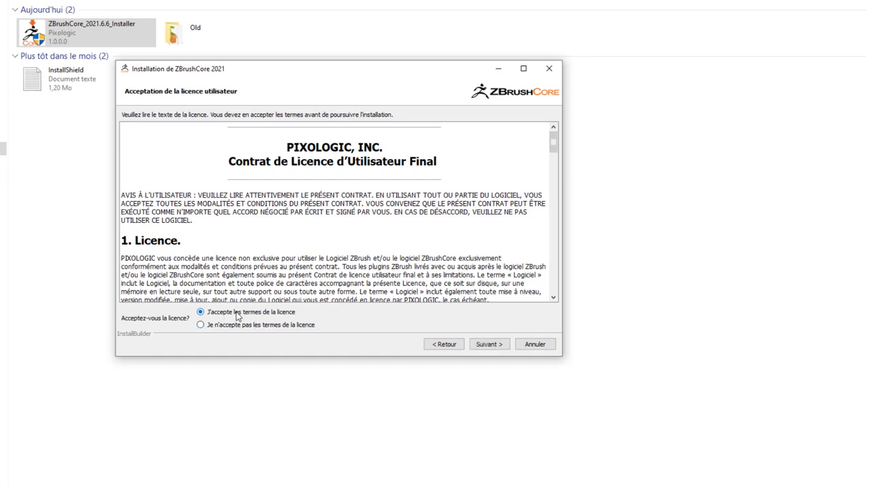
{"action": "left_click", "coordinate": [496, 347]}
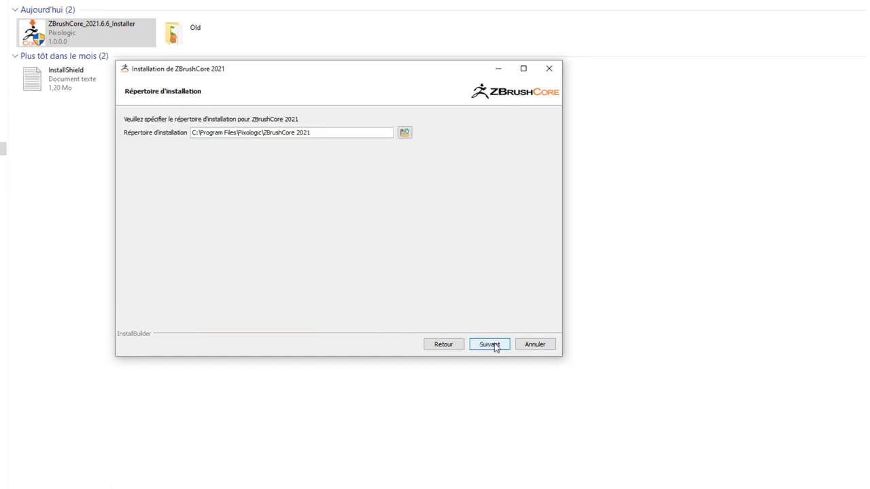
{"action": "left_click", "coordinate": [495, 348]}
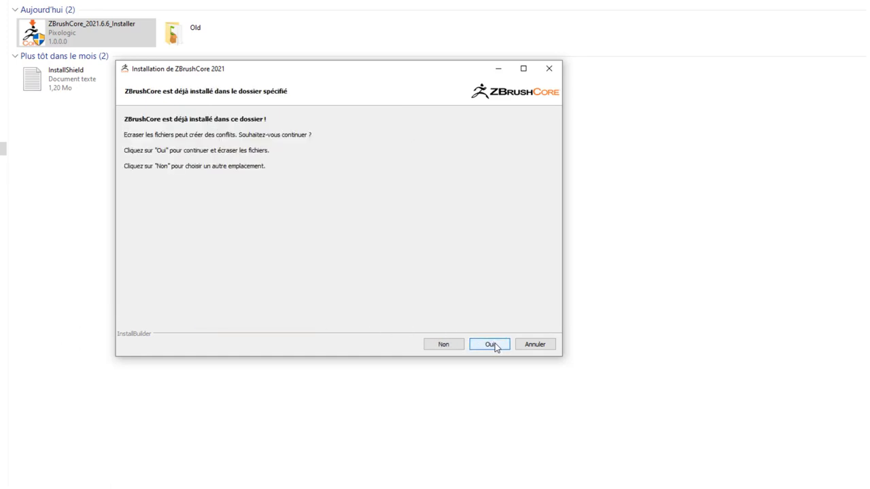
{"action": "left_click", "coordinate": [496, 347]}
{"action": "left_click", "coordinate": [496, 348]}
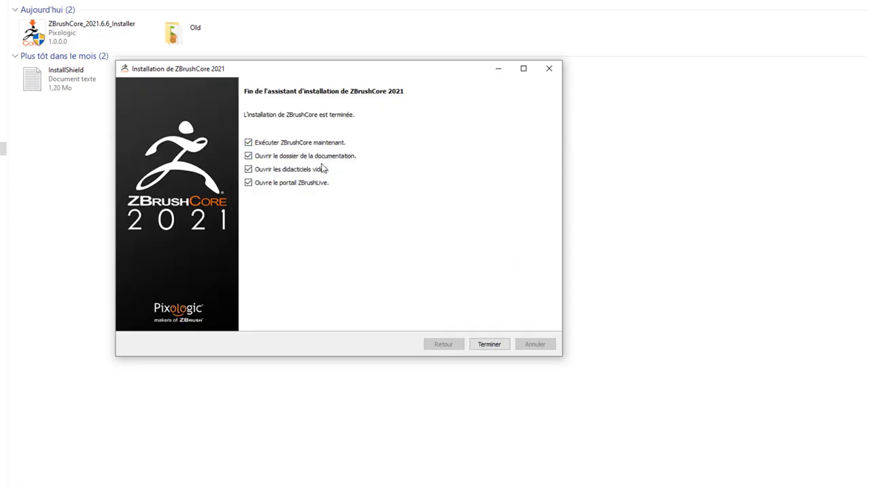
- Untick ZBrushLive, video tutorials and documentation, then finish and launch ZBrushCore
{"action": "left_click", "coordinate": [249, 184]}
{"action": "left_click", "coordinate": [249, 170]}
{"action": "left_click", "coordinate": [249, 156]}
{"action": "left_click", "coordinate": [495, 346]}
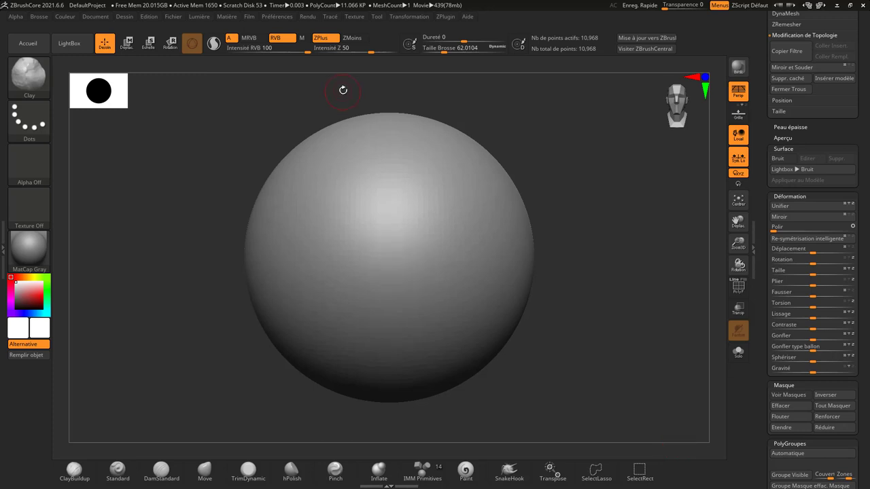
- Hide a vertical band through the sphere's middle using a Ctrl+Shift rectangle selection
{"action": "left_click_drag", "start_coordinate": [344, 93], "coordinate": [352, 99]}
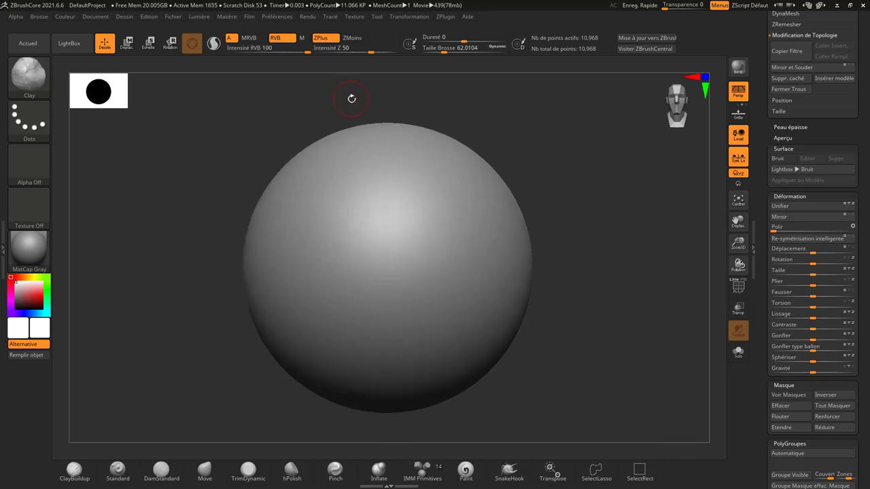
{"action": "key", "text": "ctrl+shift"}
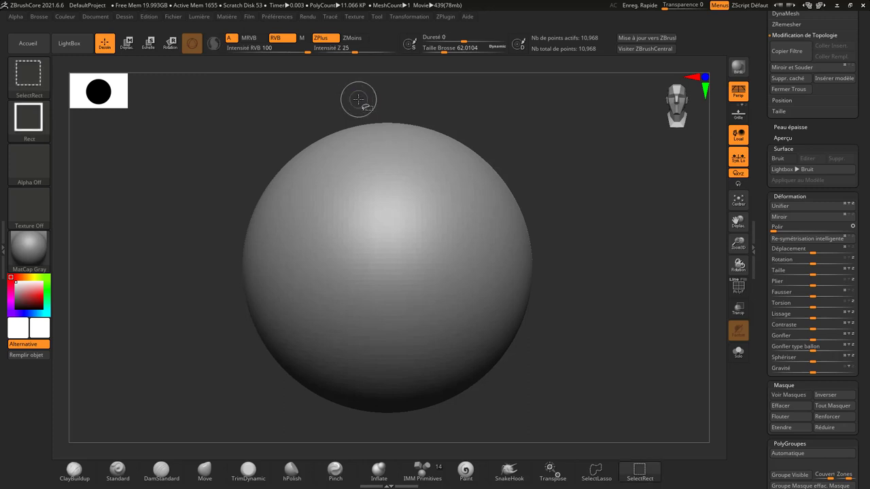
{"action": "mouse_move", "coordinate": [358, 100]}
{"action": "left_mouse_down", "text": "ctrl+shift"}
{"action": "mouse_move", "coordinate": [378, 403]}
{"action": "mouse_move", "coordinate": [436, 435]}
{"action": "left_mouse_up", "text": "ctrl+shift"}
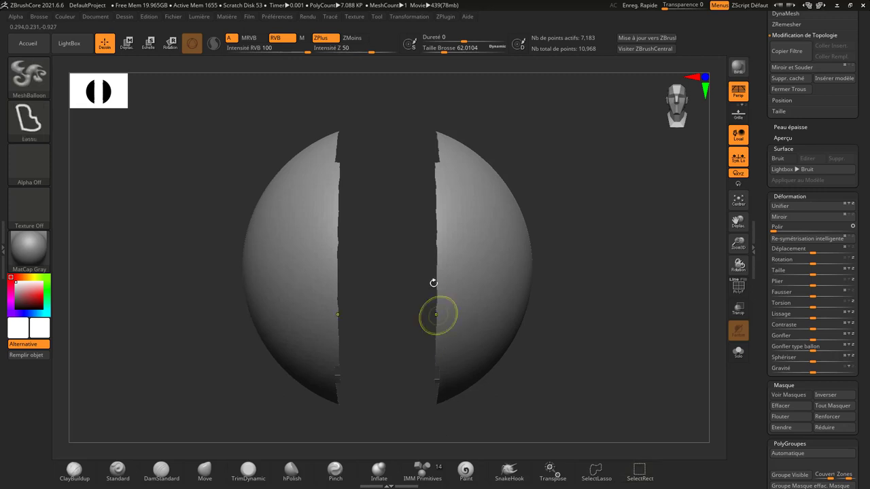
{"action": "mouse_move", "coordinate": [569, 219]}
{"action": "left_mouse_down"}
{"action": "mouse_move", "coordinate": [553, 236]}
{"action": "mouse_move", "coordinate": [573, 229]}
{"action": "left_mouse_up"}
{"action": "left_click_drag", "start_coordinate": [761, 355], "coordinate": [760, 251]}
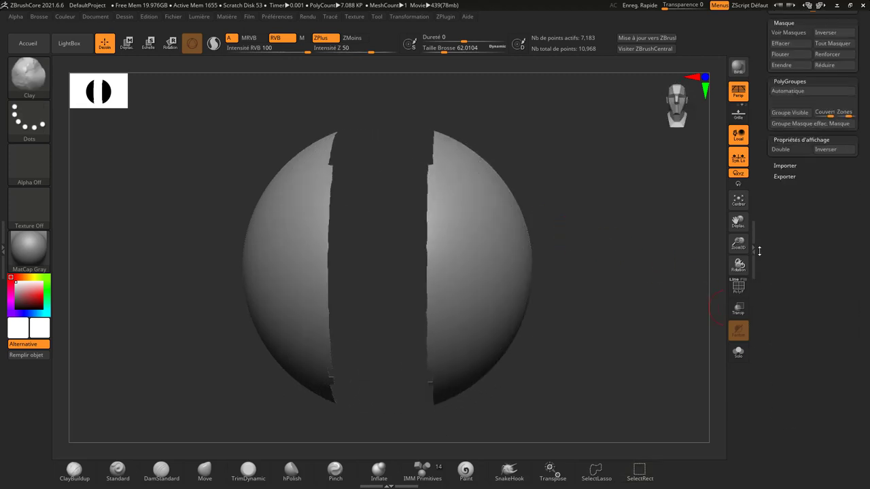
{"action": "scroll", "coordinate": [790, 272], "scroll_direction": "up", "scroll_amount": 5}
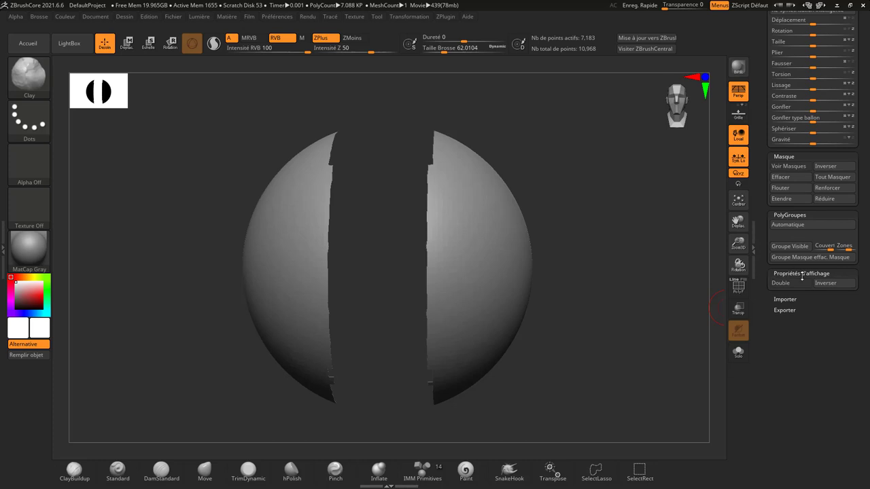
- Turn on Double display and orbit to view the inner faces of both halves
{"action": "left_click", "coordinate": [786, 283]}
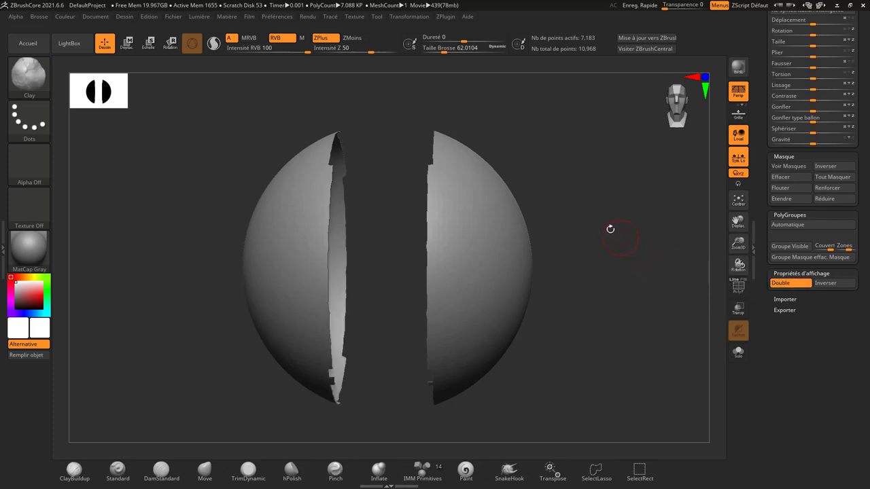
{"action": "left_click_drag", "start_coordinate": [612, 230], "coordinate": [577, 234]}
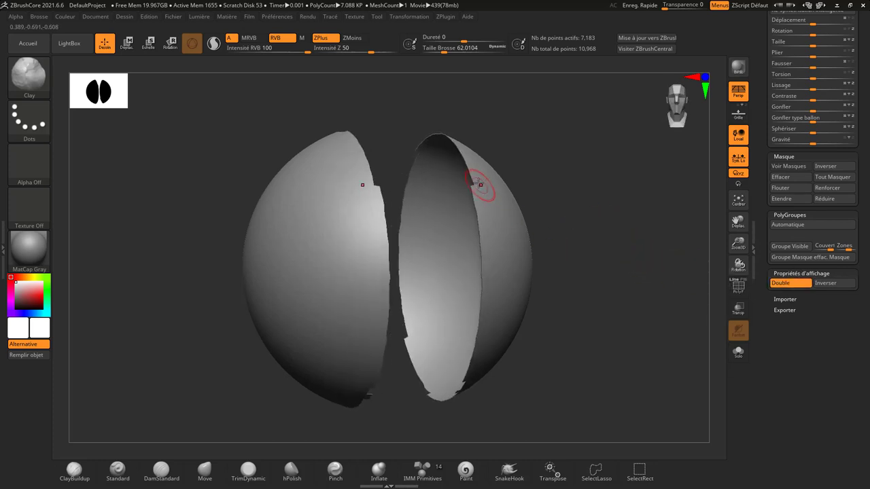
{"action": "left_click_drag", "start_coordinate": [537, 197], "coordinate": [580, 227]}
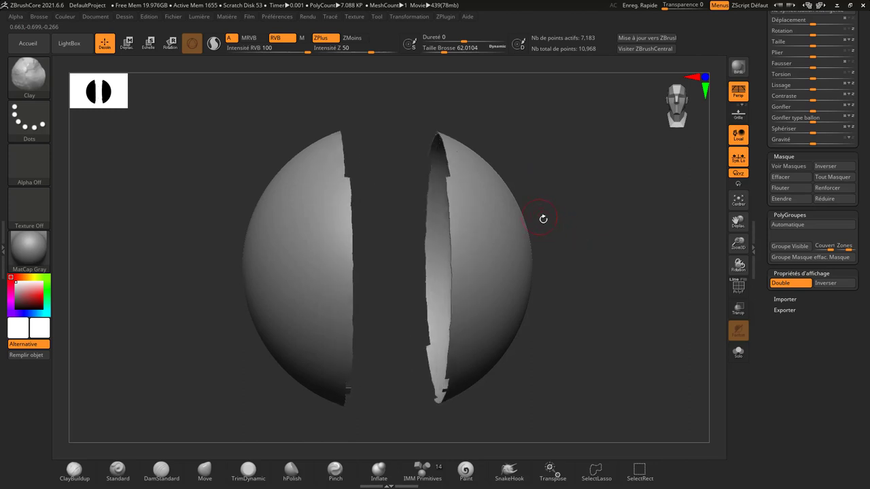
{"action": "left_click_drag", "start_coordinate": [594, 259], "coordinate": [593, 256]}
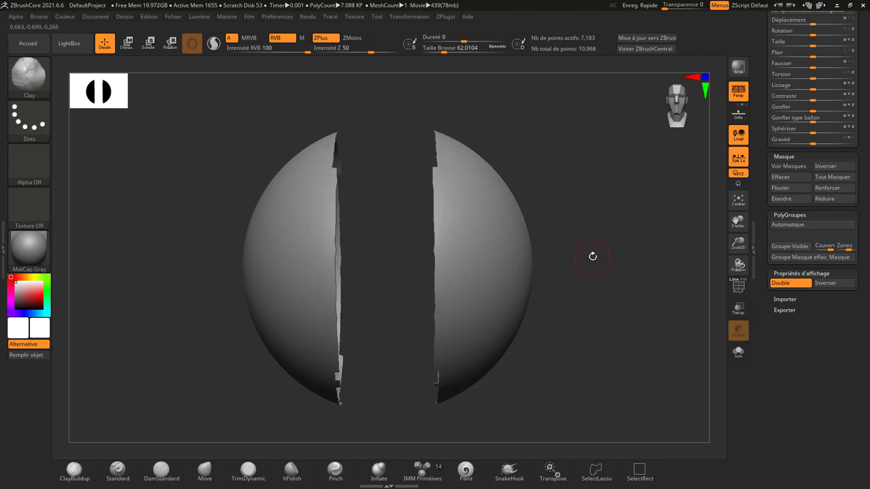
{"action": "left_click_drag", "start_coordinate": [762, 178], "coordinate": [765, 256]}
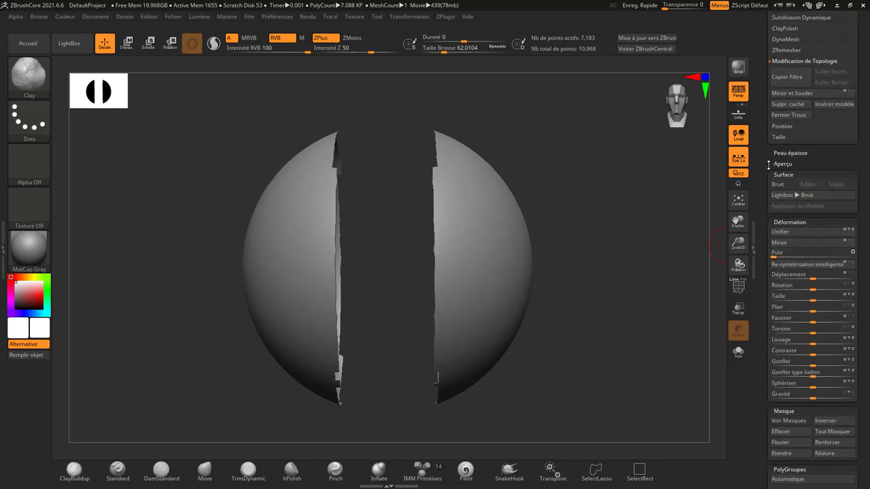
{"action": "left_click_drag", "start_coordinate": [765, 144], "coordinate": [772, 234]}
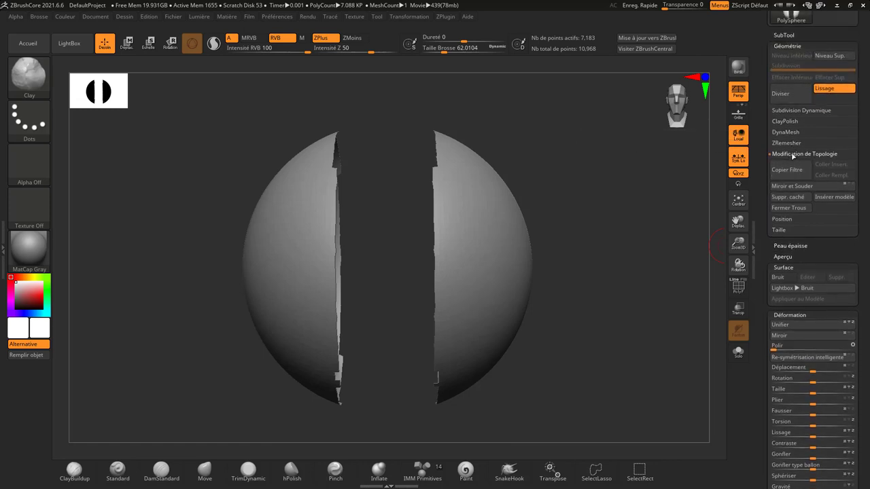
- Delete the hidden band with Del Hidden and expand the SubTool list
{"action": "left_click", "coordinate": [787, 197]}
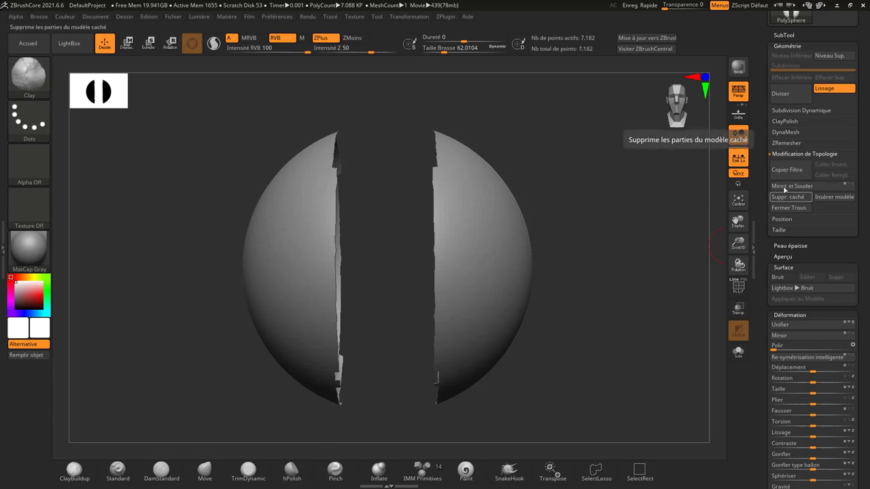
{"action": "left_click_drag", "start_coordinate": [767, 72], "coordinate": [767, 181]}
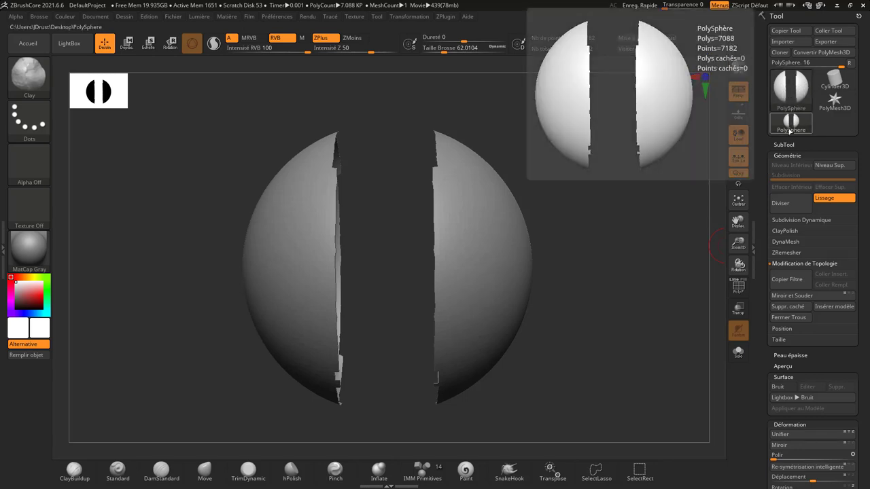
{"action": "left_click", "coordinate": [785, 145]}
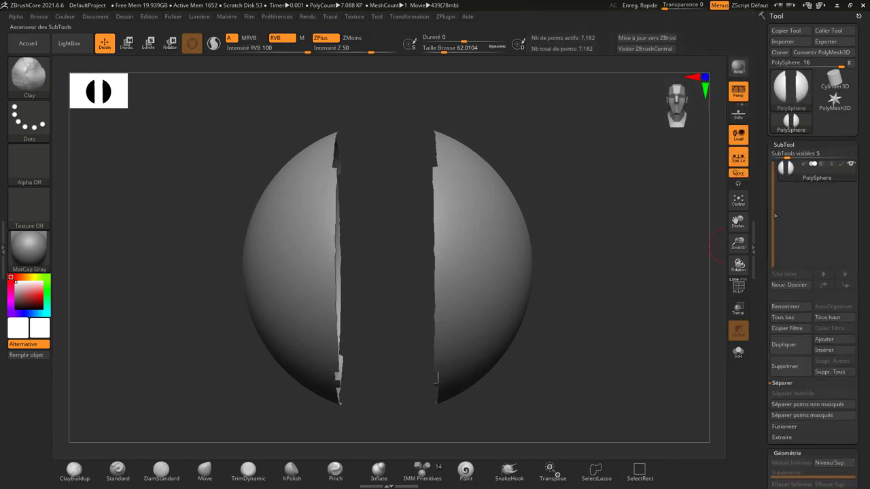
{"action": "left_click_drag", "start_coordinate": [761, 231], "coordinate": [761, 187]}
- Cap both halves' open cuts with Close Holes, bringing the mesh to 9,474 points
{"action": "scroll", "coordinate": [760, 187], "scroll_direction": "down", "scroll_amount": 2}
{"action": "scroll", "coordinate": [761, 190], "scroll_direction": "down", "scroll_amount": 2}
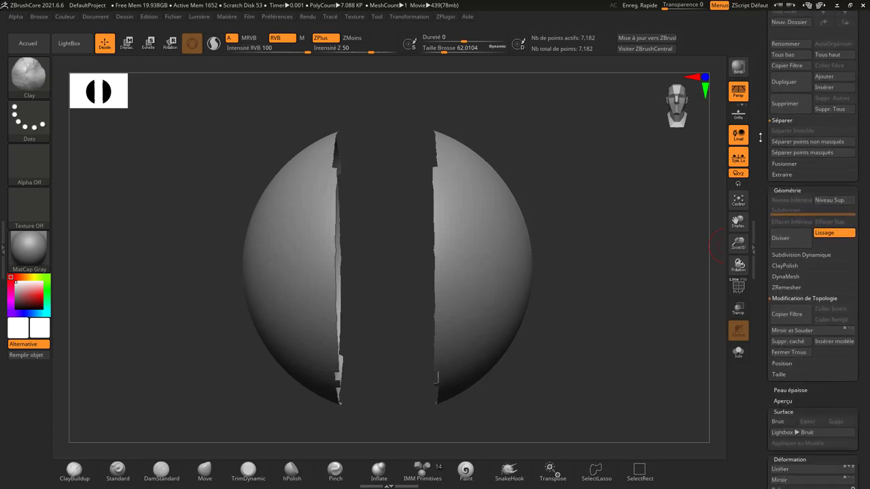
{"action": "scroll", "coordinate": [761, 198], "scroll_direction": "down", "scroll_amount": 1}
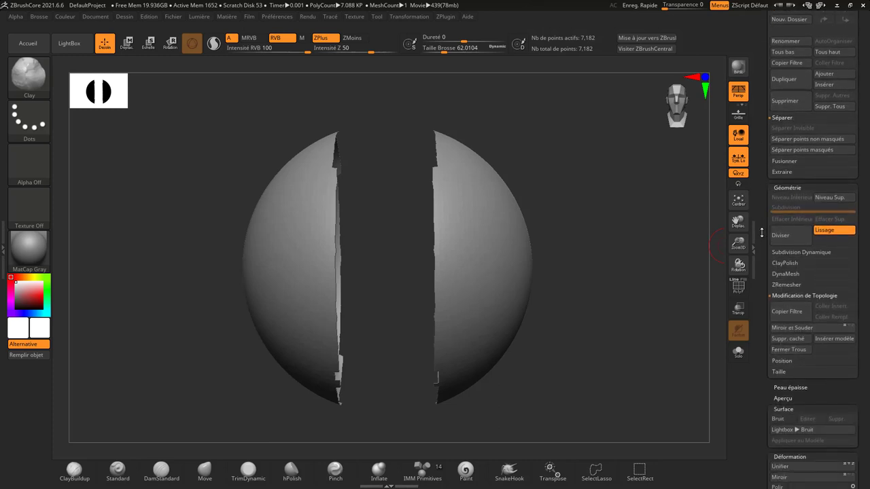
{"action": "scroll", "coordinate": [760, 231], "scroll_direction": "up", "scroll_amount": 2}
{"action": "scroll", "coordinate": [761, 269], "scroll_direction": "down", "scroll_amount": 1}
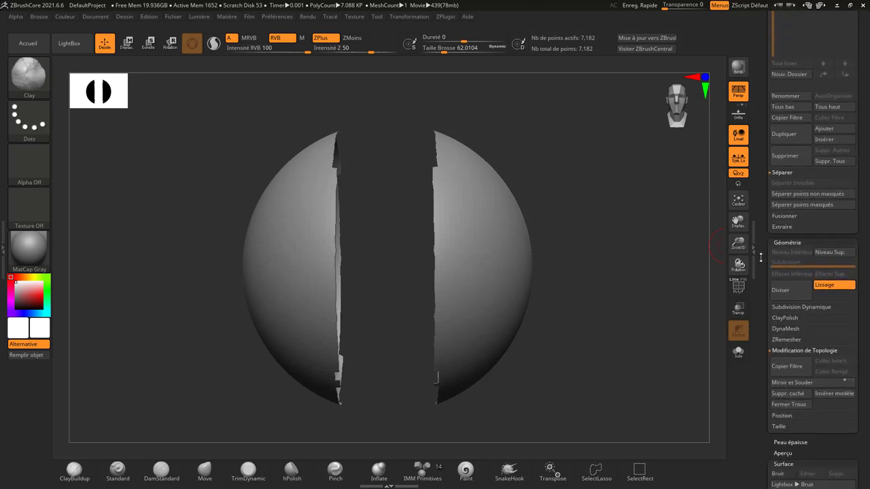
{"action": "scroll", "coordinate": [759, 244], "scroll_direction": "down", "scroll_amount": 1}
{"action": "scroll", "coordinate": [759, 218], "scroll_direction": "down", "scroll_amount": 1}
{"action": "scroll", "coordinate": [757, 194], "scroll_direction": "down", "scroll_amount": 1}
{"action": "scroll", "coordinate": [757, 170], "scroll_direction": "down", "scroll_amount": 1}
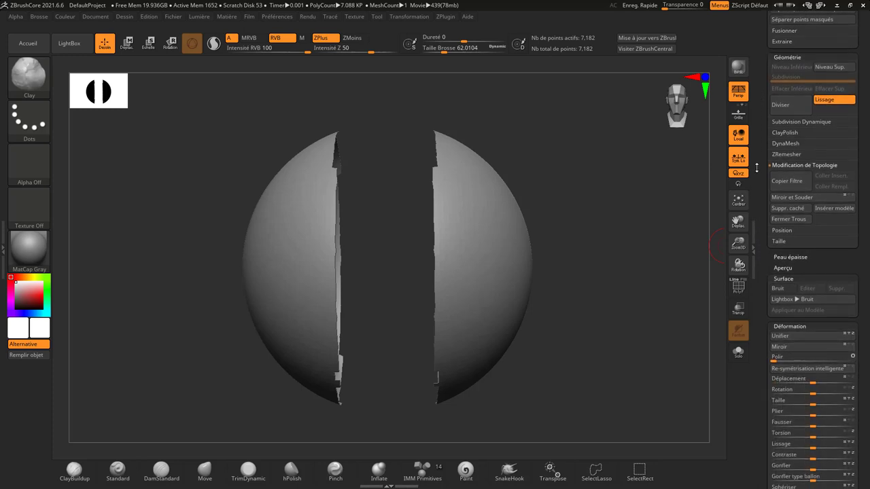
{"action": "left_click", "coordinate": [791, 221]}
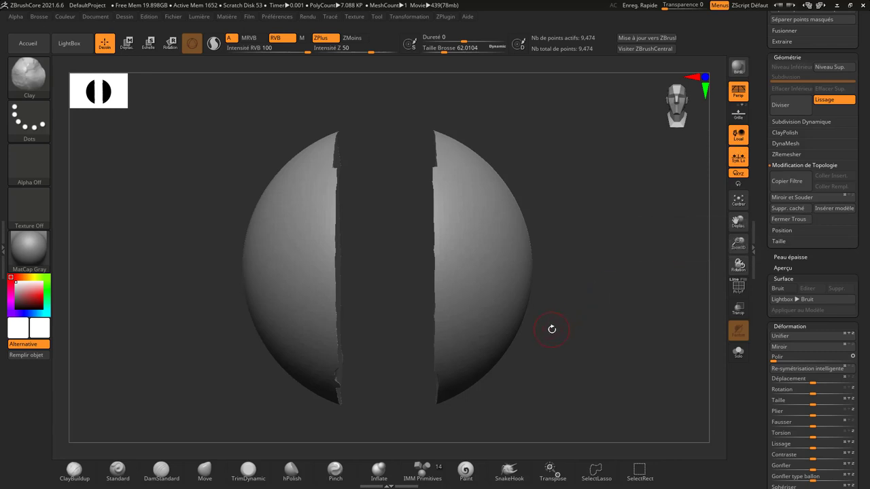
- Roughen both sphere halves' cut edges with Clay strokes, snap to front view, and show the brush palette
{"action": "left_click_drag", "start_coordinate": [561, 320], "coordinate": [564, 328]}
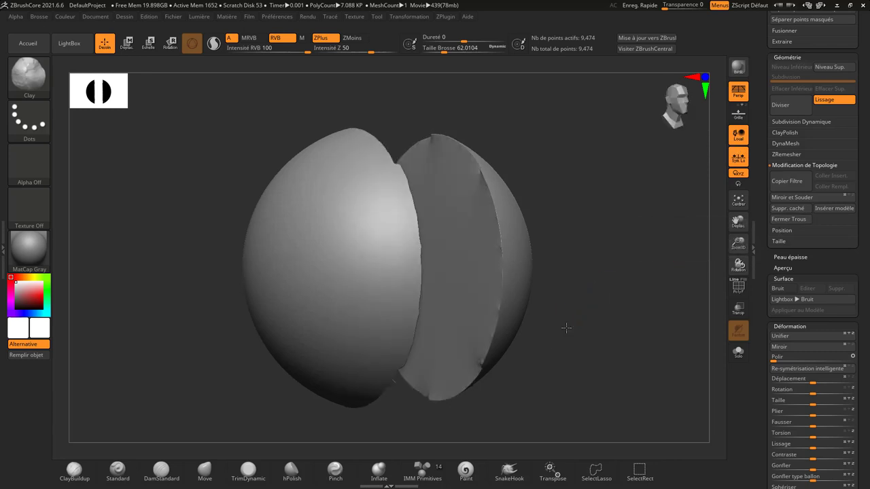
{"action": "left_click", "coordinate": [29, 80]}
{"action": "mouse_move", "coordinate": [512, 236]}
{"action": "left_mouse_down"}
{"action": "mouse_move", "coordinate": [434, 140]}
{"action": "mouse_move", "coordinate": [469, 167]}
{"action": "left_mouse_up"}
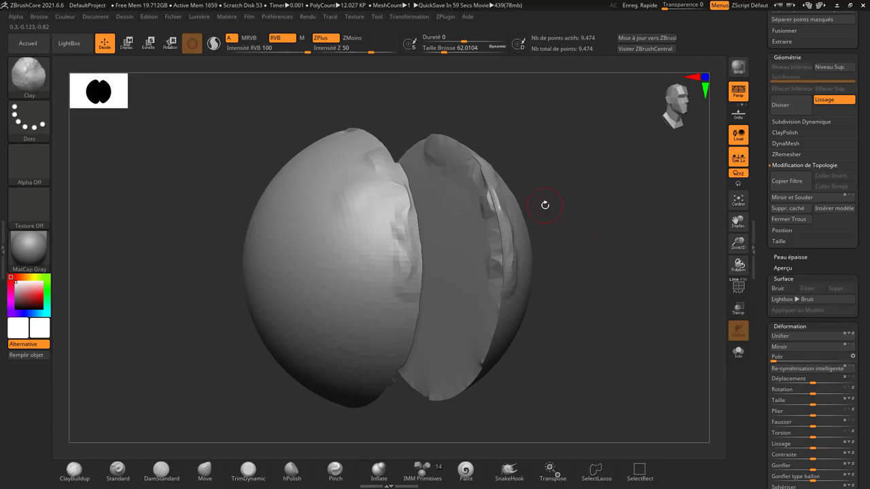
{"action": "left_click_drag", "start_coordinate": [567, 132], "coordinate": [538, 132], "text": "shift"}
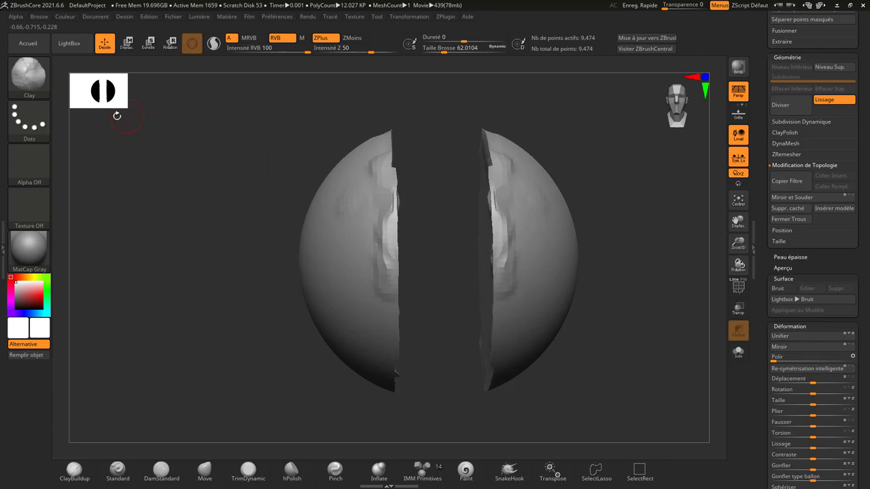
{"action": "left_click", "coordinate": [30, 74]}
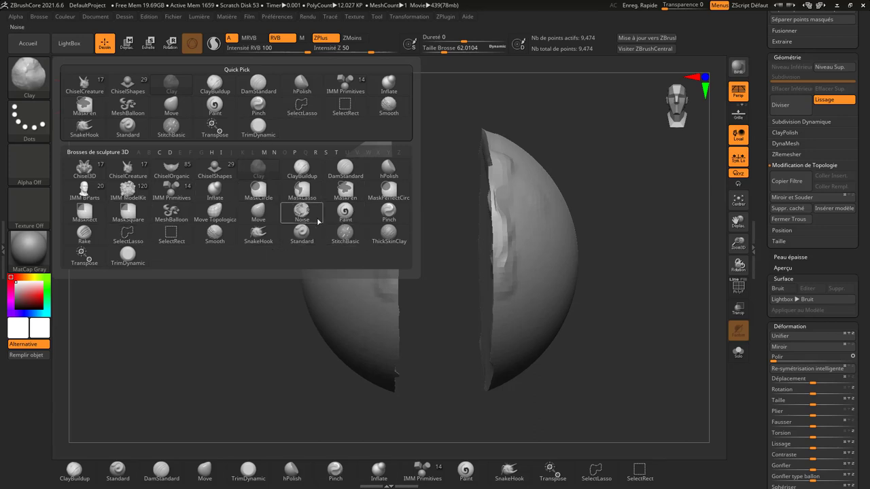
- Make MeshBalloon the masking brush, dismiss its Mask notice, and frame the sphere halves
{"action": "left_click", "coordinate": [172, 214]}
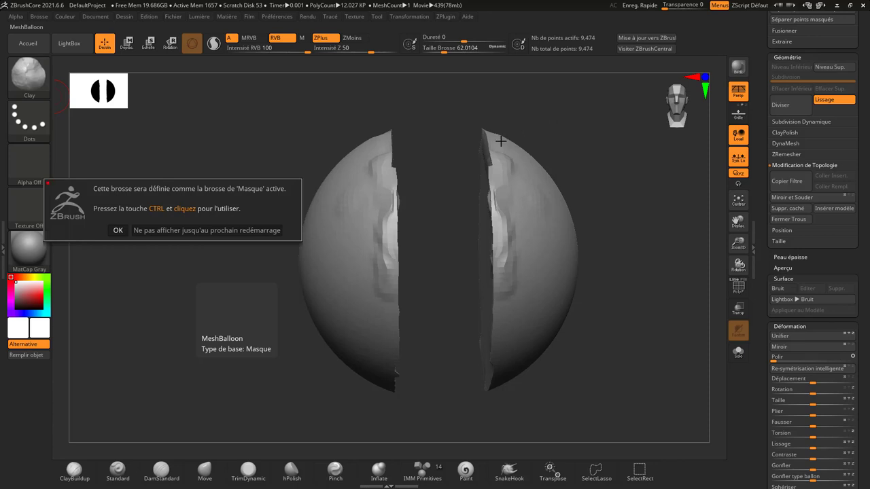
{"action": "left_click", "coordinate": [117, 231]}
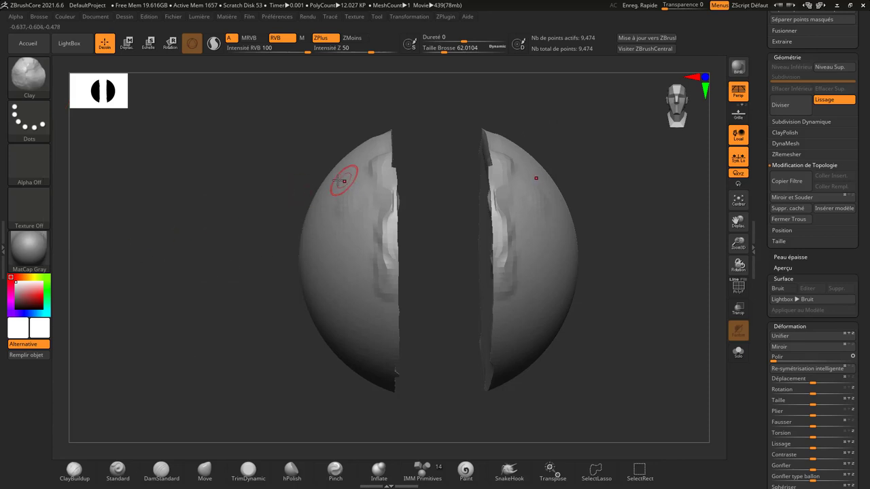
{"action": "key", "text": "f"}
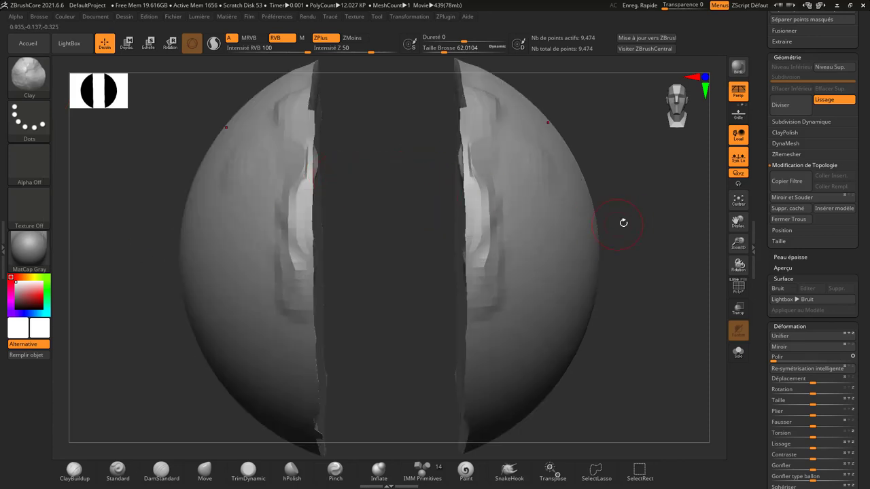
- Inflate balloon lobes from the sphere's top edge with MeshBalloon, reaching 47,117 points
{"action": "left_click", "coordinate": [638, 251], "text": "ctrl+shift"}
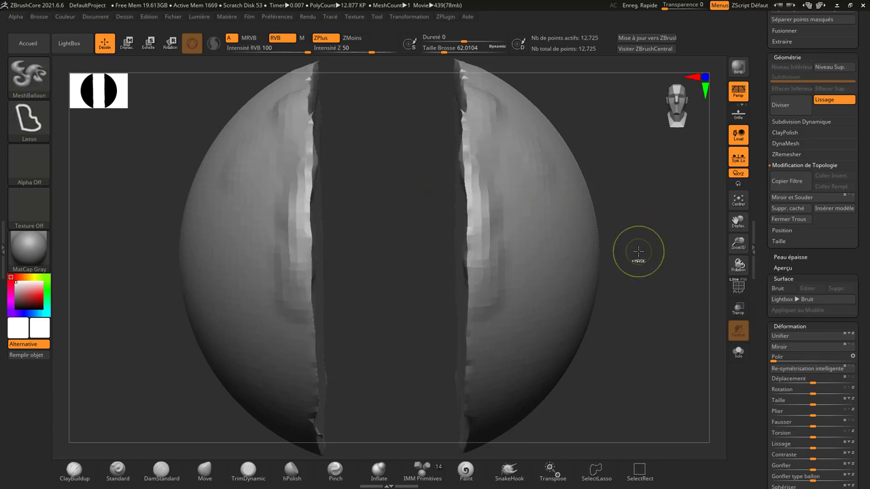
{"action": "scroll", "coordinate": [639, 253], "scroll_direction": "down", "scroll_amount": 3}
{"action": "scroll", "coordinate": [615, 257], "scroll_direction": "down", "scroll_amount": 3}
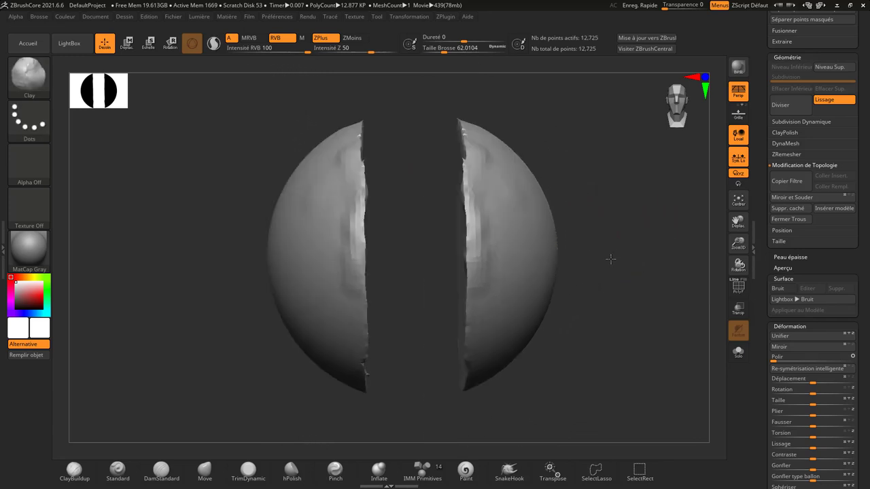
{"action": "mouse_move", "coordinate": [611, 259]}
{"action": "left_mouse_down"}
{"action": "mouse_move", "coordinate": [592, 249]}
{"action": "mouse_move", "coordinate": [602, 223]}
{"action": "mouse_move", "coordinate": [577, 231]}
{"action": "mouse_move", "coordinate": [501, 206]}
{"action": "left_mouse_up"}
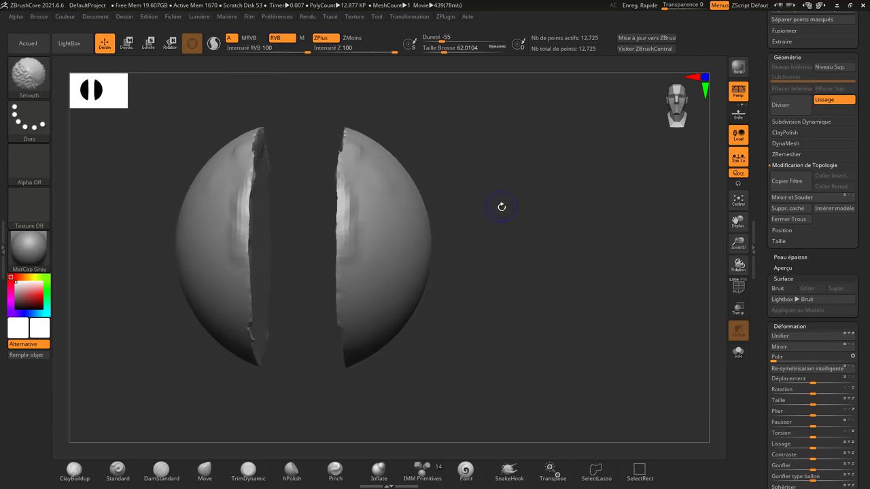
{"action": "left_click_drag", "start_coordinate": [369, 174], "coordinate": [380, 155], "text": "shift"}
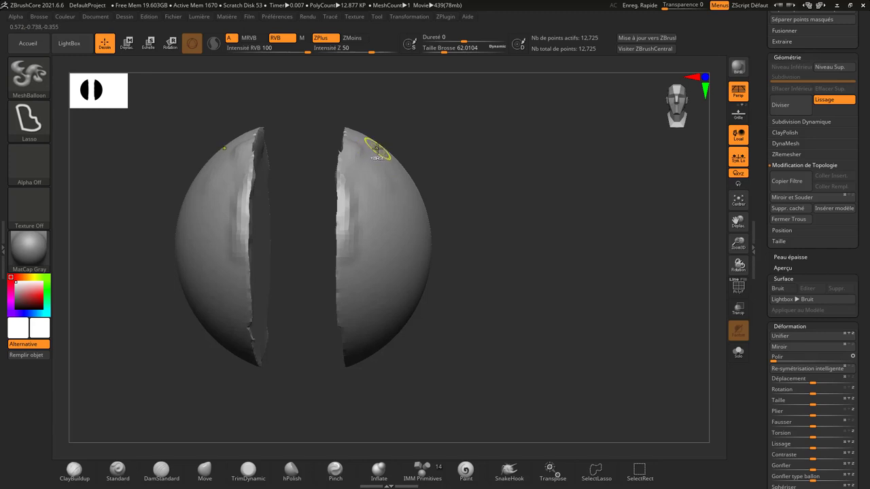
{"action": "mouse_move", "coordinate": [376, 148]}
{"action": "left_mouse_down", "text": "ctrl"}
{"action": "mouse_move", "coordinate": [540, 146]}
{"action": "mouse_move", "coordinate": [406, 191]}
{"action": "mouse_move", "coordinate": [372, 146]}
{"action": "left_mouse_up", "text": "ctrl"}
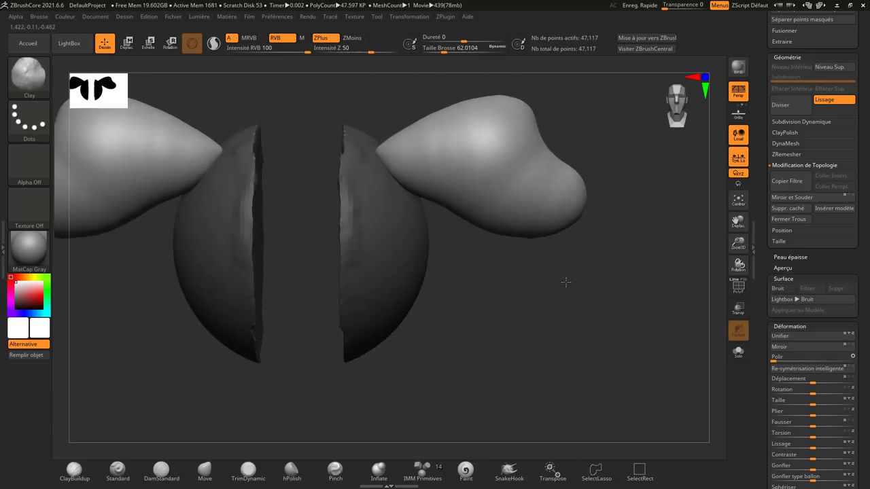
{"action": "left_click_drag", "start_coordinate": [566, 282], "coordinate": [517, 300]}
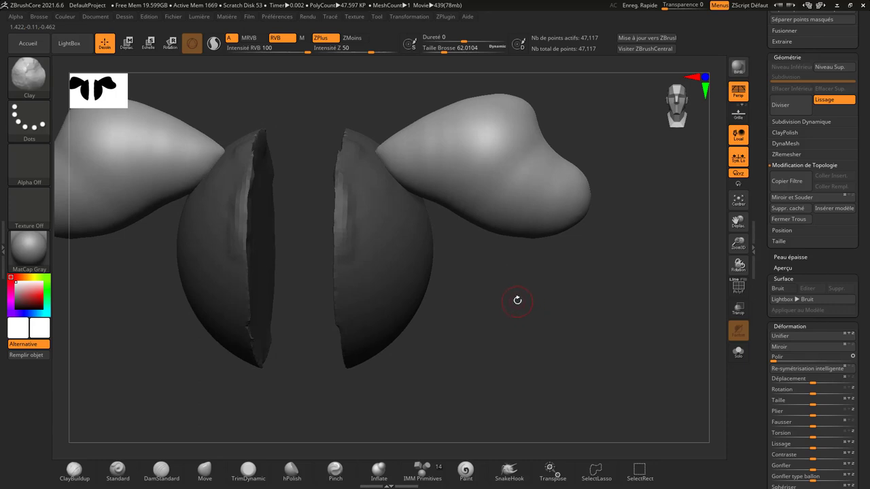
{"action": "key", "text": "shift"}
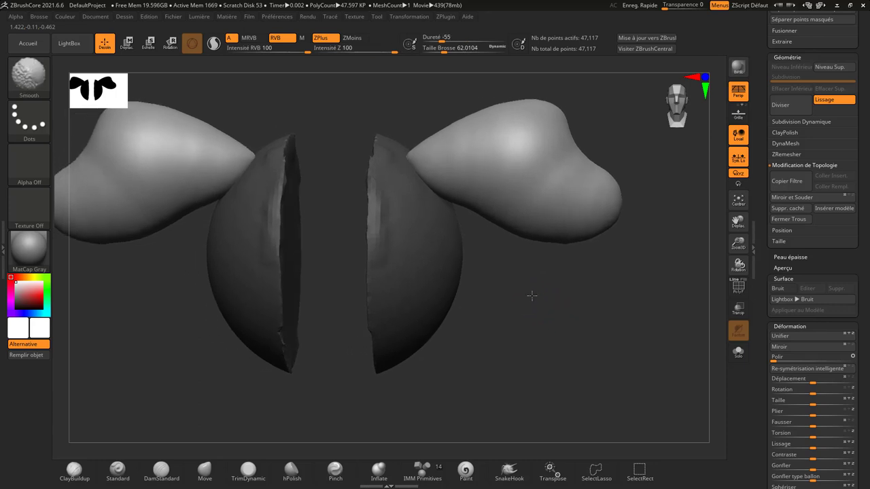
{"action": "mouse_move", "coordinate": [528, 285]}
{"action": "left_mouse_down"}
{"action": "mouse_move", "coordinate": [477, 293]}
{"action": "mouse_move", "coordinate": [543, 267]}
{"action": "mouse_move", "coordinate": [534, 264]}
{"action": "left_mouse_up"}
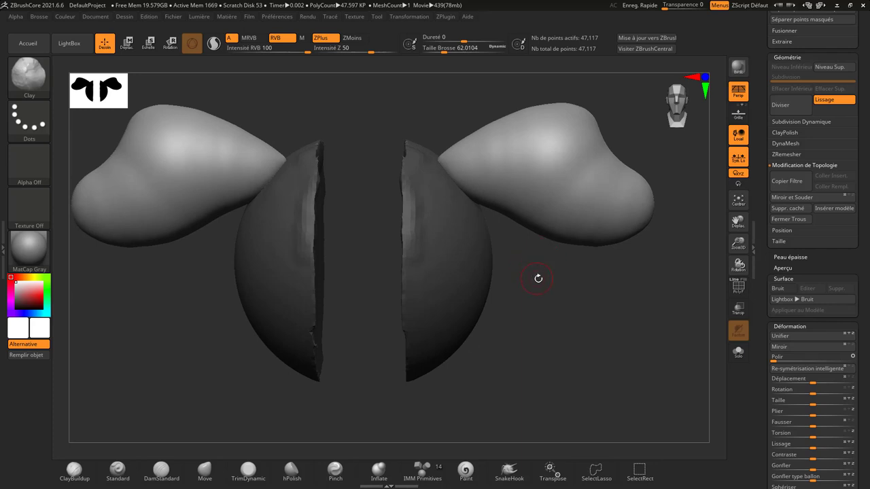
- Load Monster_Plant_00.zpr from LightBox's recent projects without saving the sphere work
{"action": "left_click", "coordinate": [68, 43]}
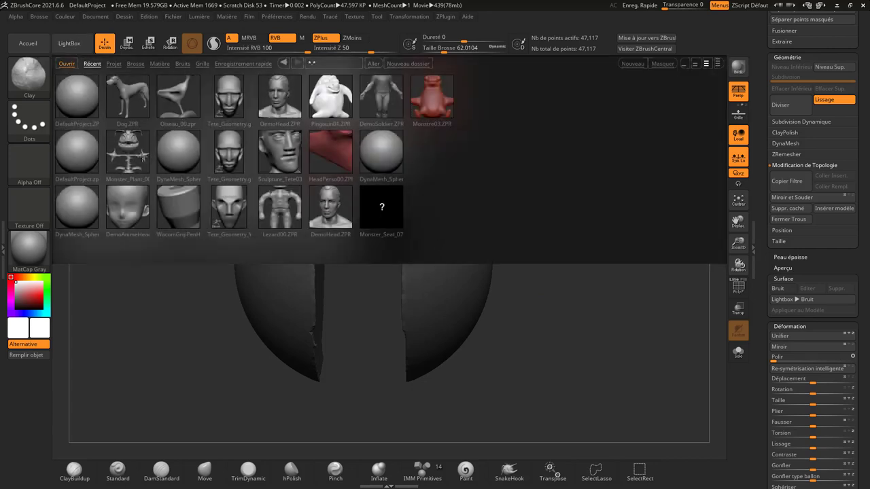
{"action": "double_click", "coordinate": [130, 155]}
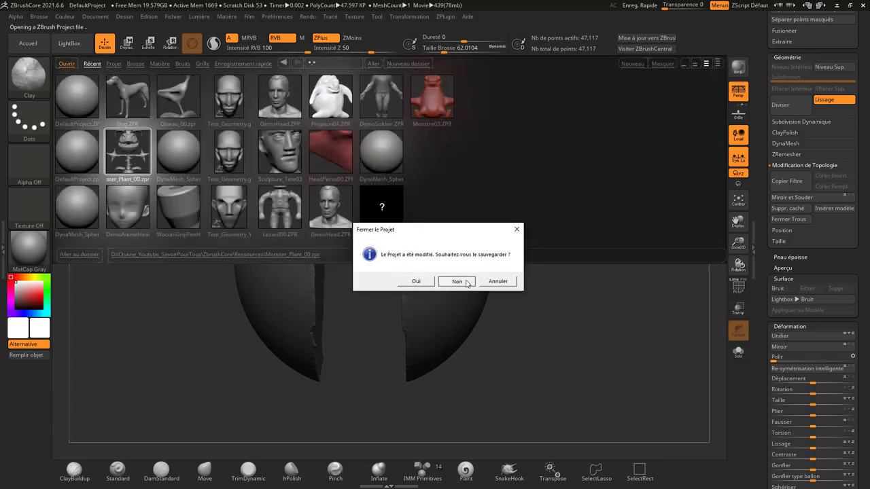
{"action": "left_click", "coordinate": [467, 284]}
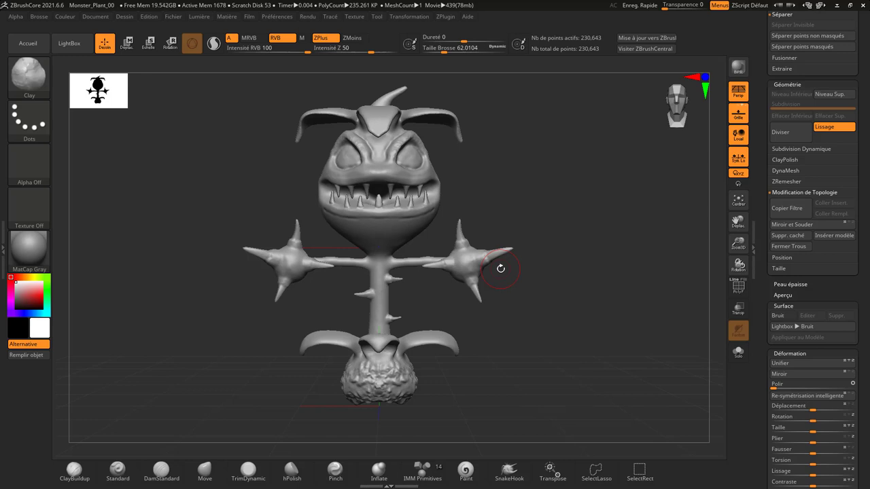
- Shift the plant monster left in the view and rotate it slightly
{"action": "mouse_move", "coordinate": [631, 278]}
{"action": "left_mouse_down", "text": "alt"}
{"action": "mouse_move", "coordinate": [533, 303]}
{"action": "mouse_move", "coordinate": [456, 296]}
{"action": "left_mouse_up", "text": "alt"}
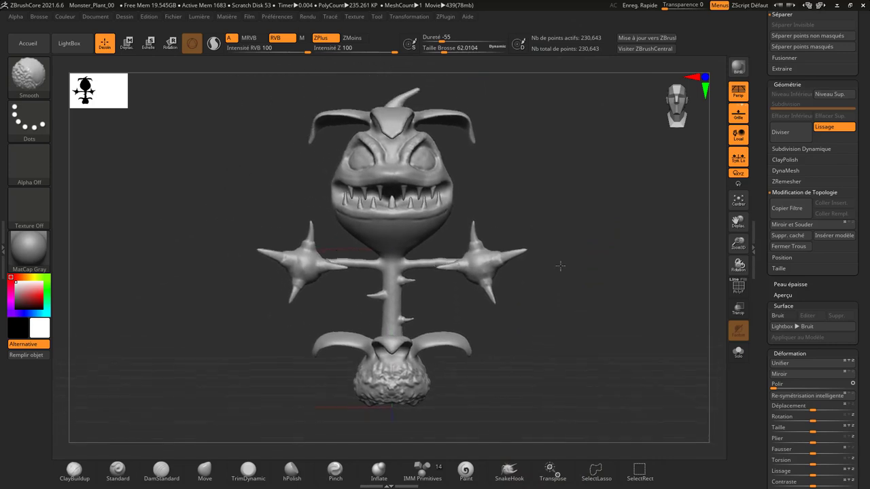
{"action": "left_click_drag", "start_coordinate": [560, 265], "coordinate": [554, 258]}
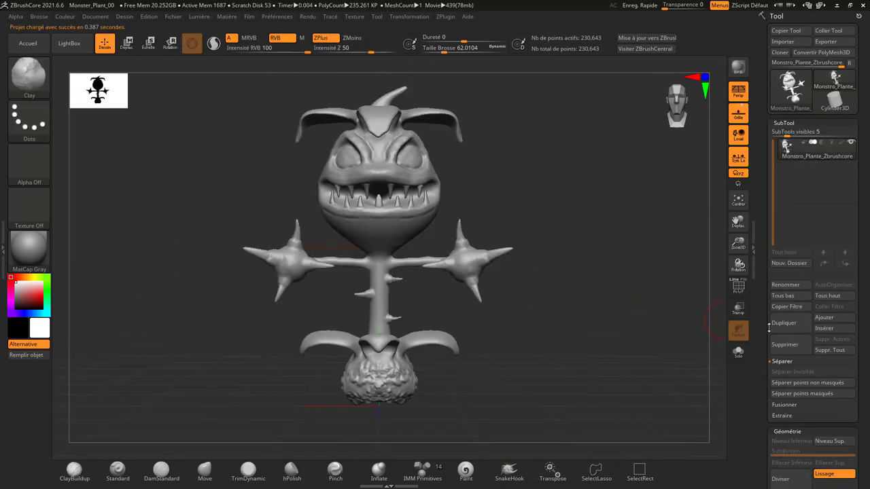
- Add a cube subtool, then shrink it and move it with the gizmo
{"action": "left_click", "coordinate": [825, 318]}
{"action": "left_click", "coordinate": [612, 334]}
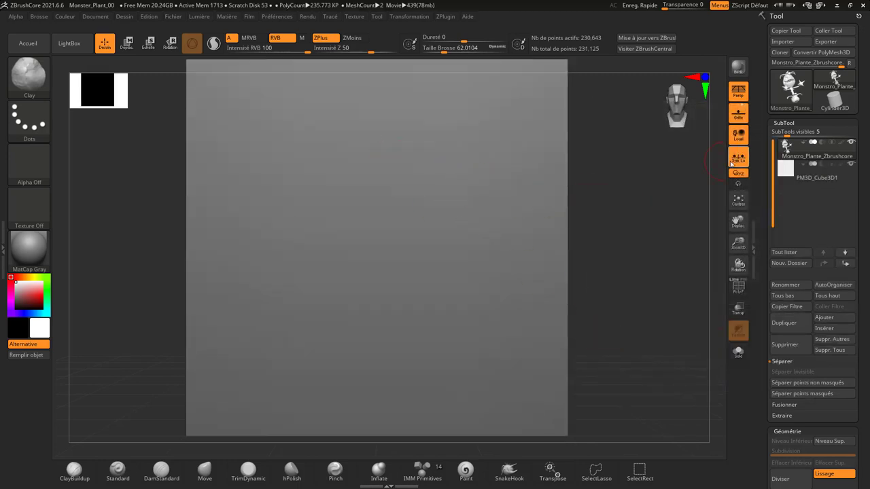
{"action": "left_click", "coordinate": [148, 43]}
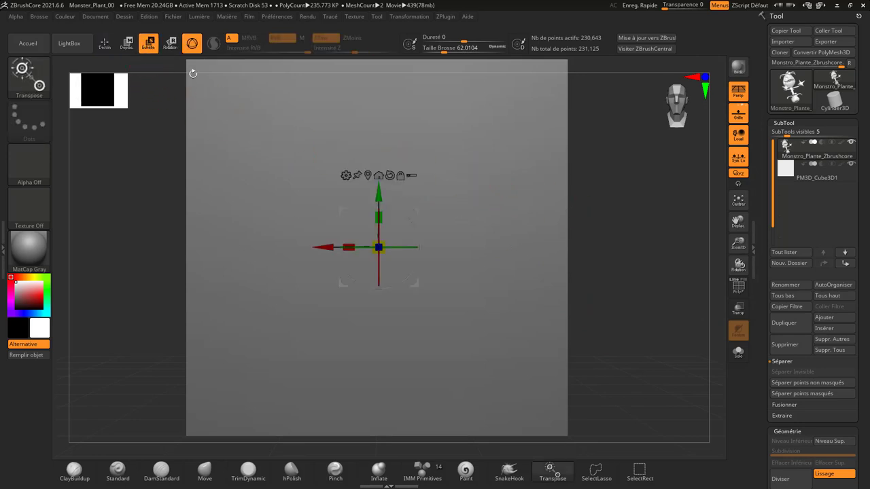
{"action": "left_click_drag", "start_coordinate": [378, 247], "coordinate": [370, 243]}
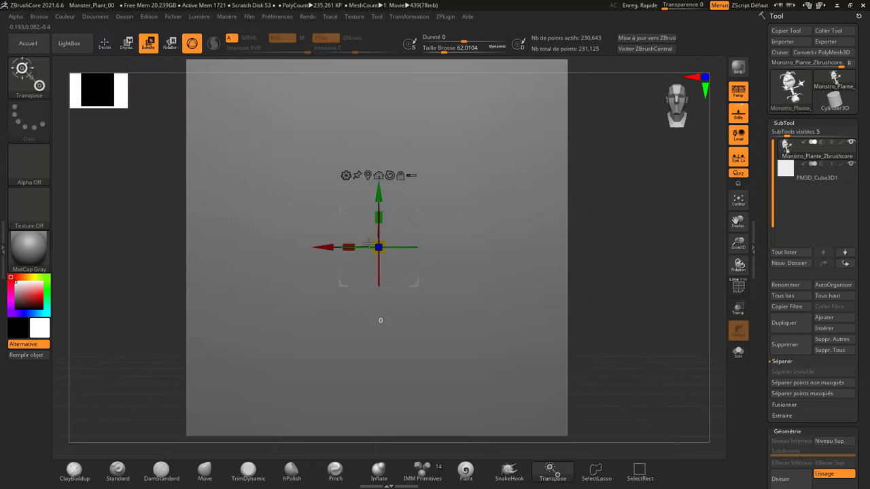
{"action": "left_click", "coordinate": [105, 43]}
{"action": "key", "text": "w"}
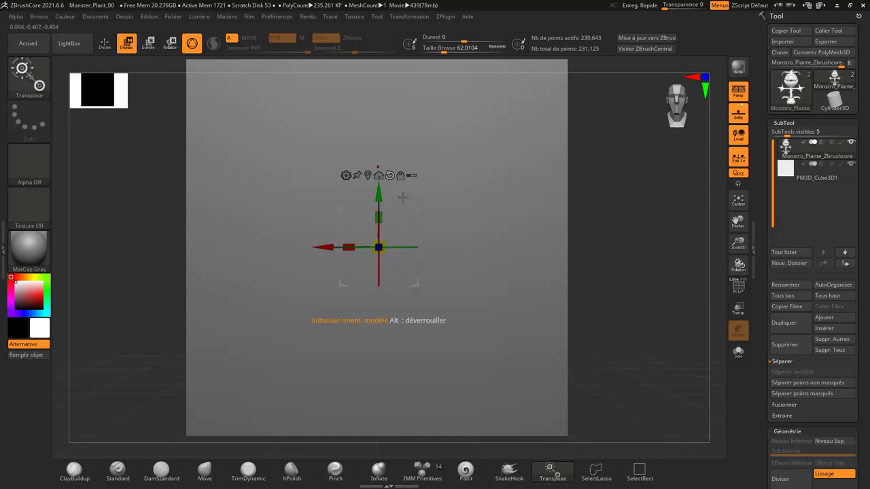
{"action": "mouse_move", "coordinate": [403, 198]}
{"action": "left_mouse_down"}
{"action": "mouse_move", "coordinate": [394, 400]}
{"action": "mouse_move", "coordinate": [394, 159]}
{"action": "left_mouse_up"}
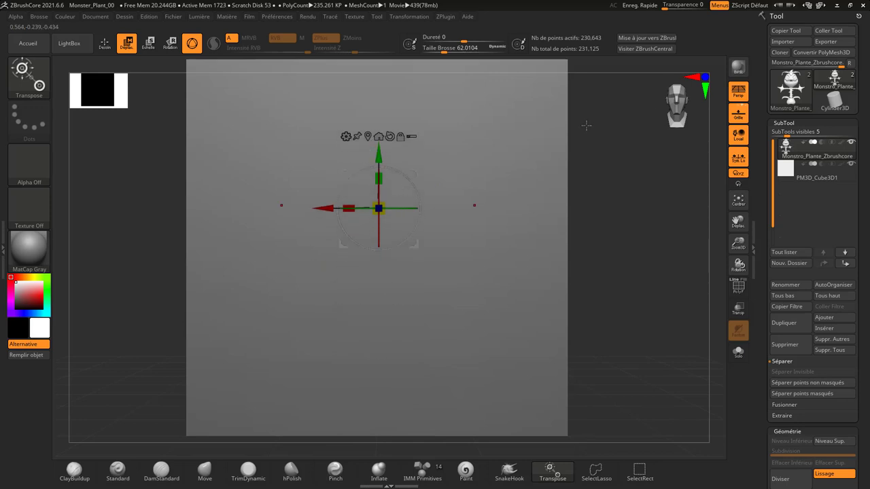
- Scale the cube into a narrow pedestal placed below the plant
{"action": "left_click", "coordinate": [816, 174]}
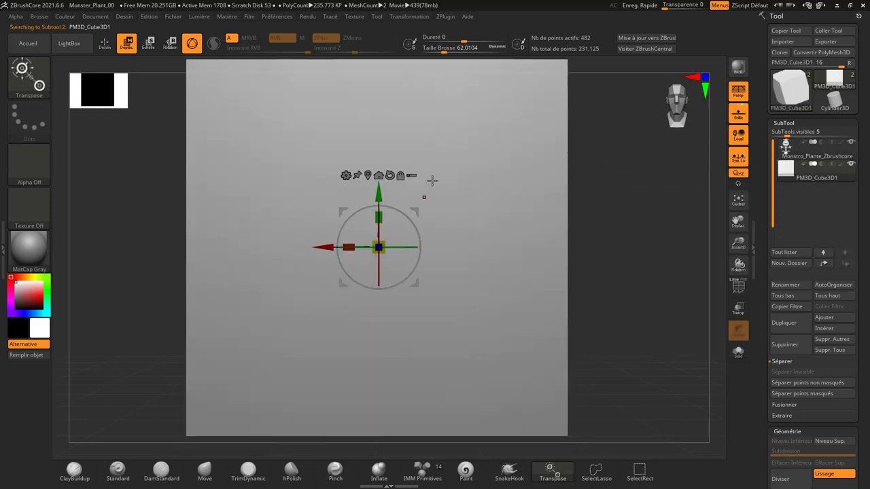
{"action": "left_click", "coordinate": [148, 43]}
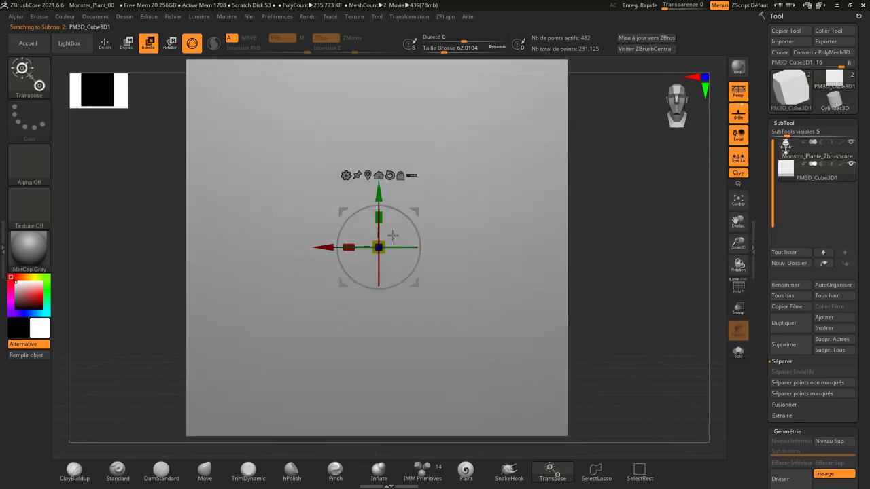
{"action": "left_click_drag", "start_coordinate": [378, 246], "coordinate": [281, 304]}
{"action": "left_click_drag", "start_coordinate": [380, 198], "coordinate": [404, 319]}
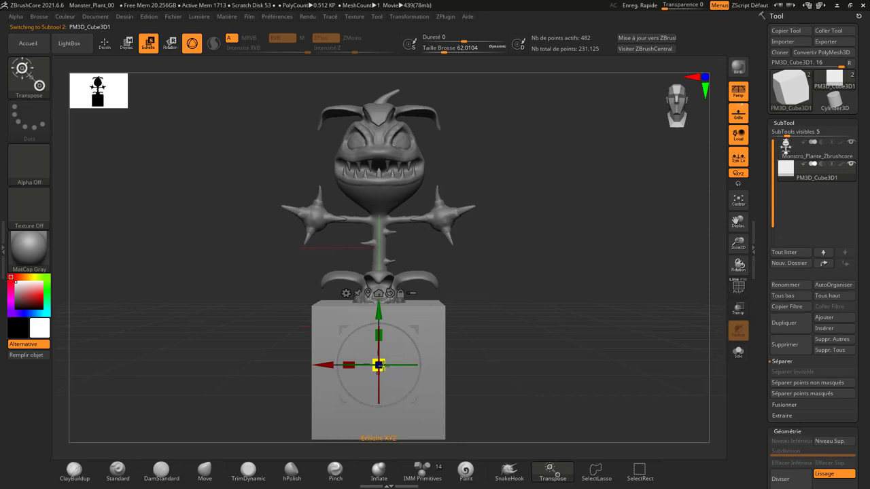
{"action": "mouse_move", "coordinate": [379, 365]}
{"action": "left_mouse_down"}
{"action": "mouse_move", "coordinate": [369, 313]}
{"action": "mouse_move", "coordinate": [378, 307]}
{"action": "left_mouse_up"}
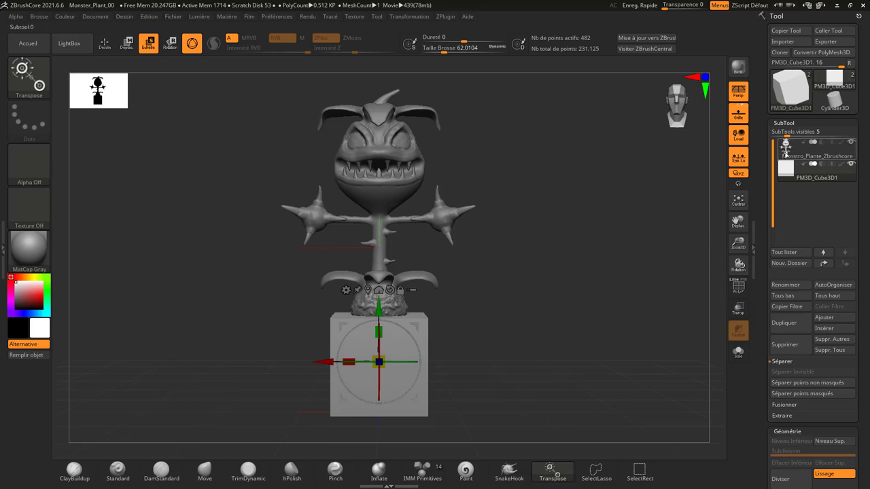
- Select the plant subtool and put the Move (Déplac) manipulator on it
{"action": "left_click", "coordinate": [785, 154]}
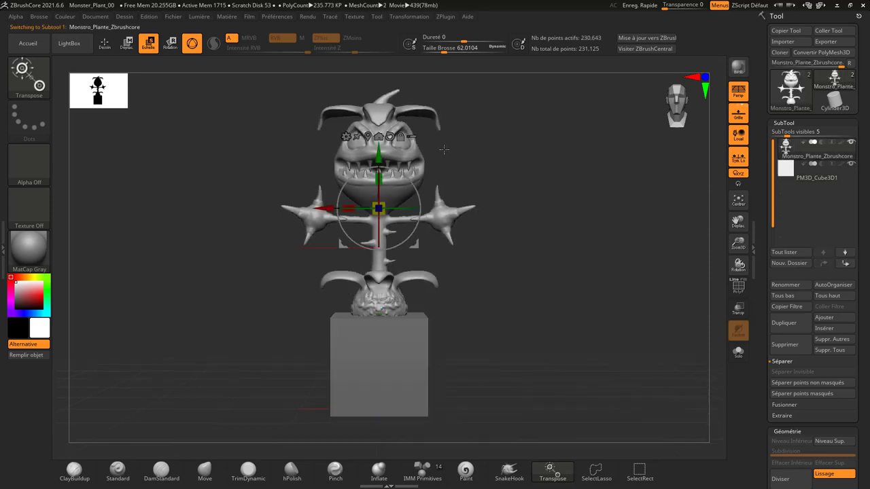
{"action": "key", "text": "q"}
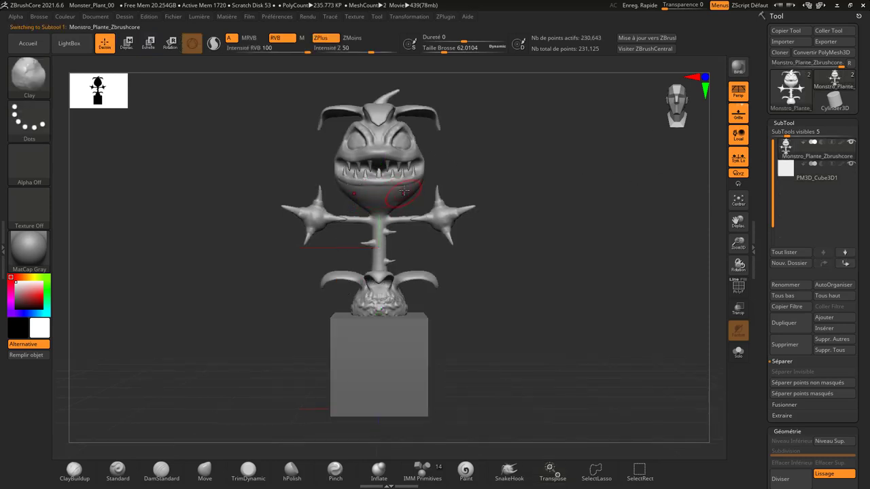
{"action": "left_click", "coordinate": [126, 43]}
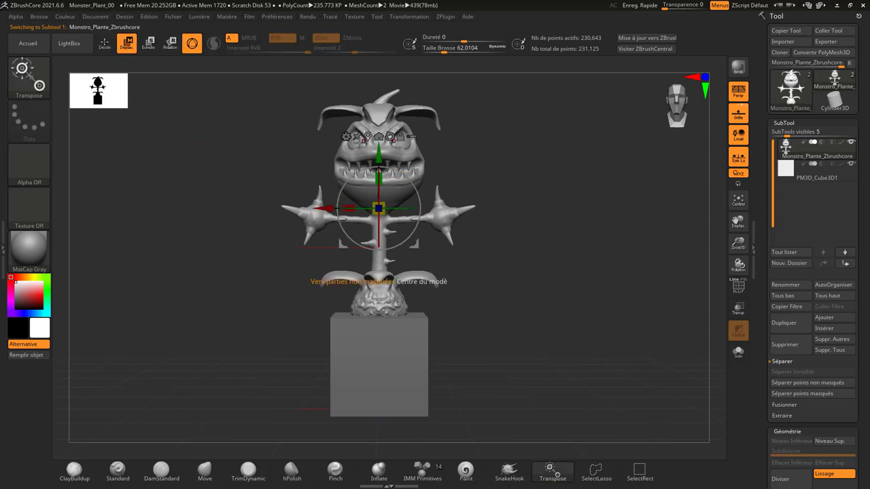
{"action": "left_click", "coordinate": [345, 136]}
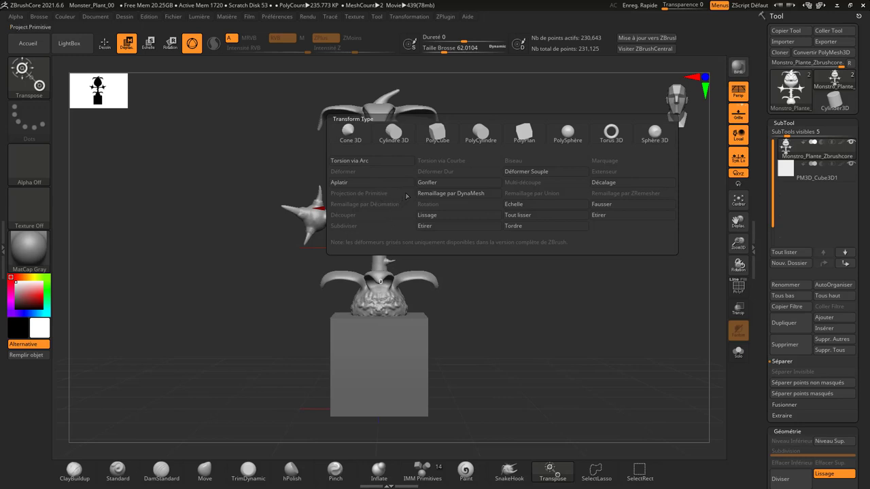
{"action": "left_click", "coordinate": [524, 205]}
{"action": "left_click_drag", "start_coordinate": [510, 248], "coordinate": [465, 231]}
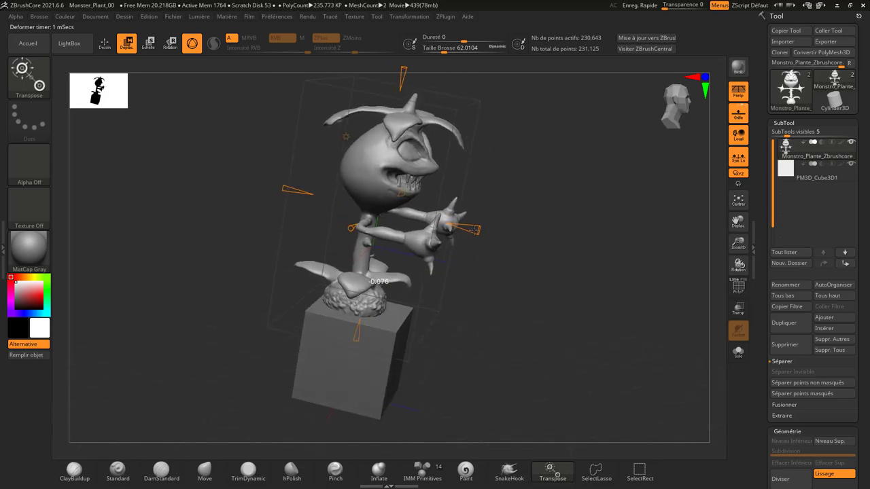
{"action": "left_click_drag", "start_coordinate": [478, 229], "coordinate": [454, 231]}
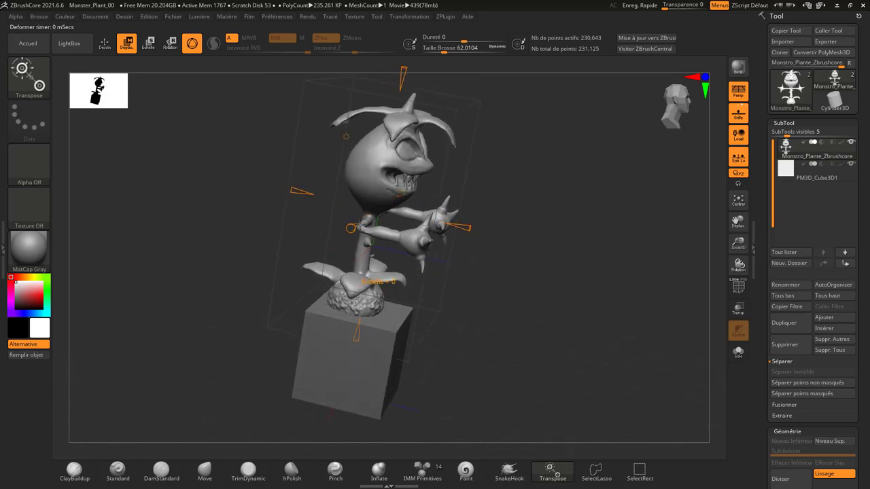
{"action": "left_click_drag", "start_coordinate": [537, 181], "coordinate": [482, 156]}
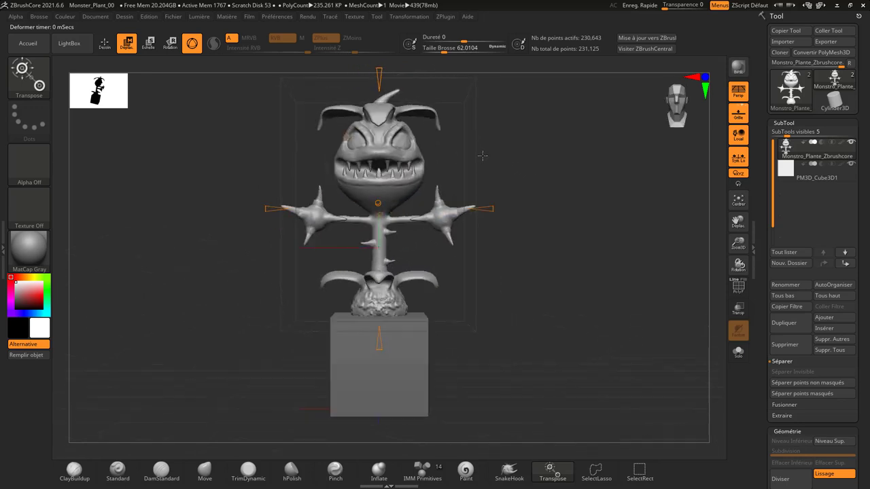
{"action": "left_click", "coordinate": [339, 145]}
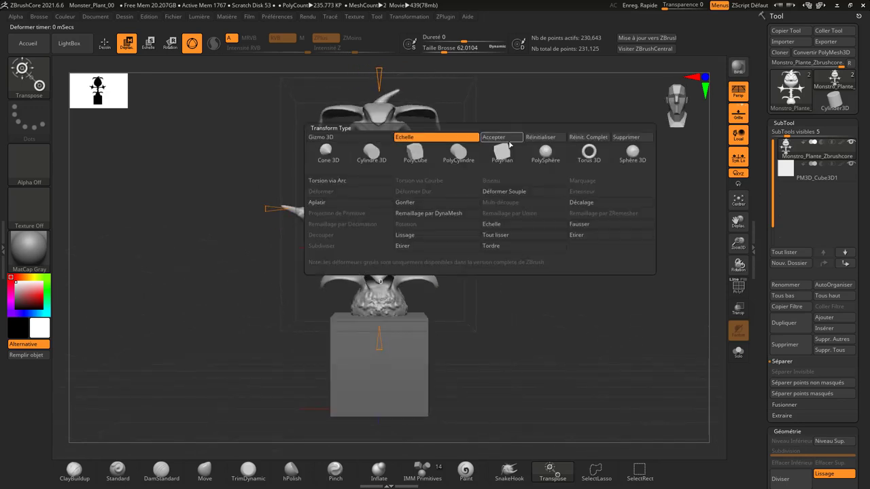
{"action": "left_click", "coordinate": [544, 138]}
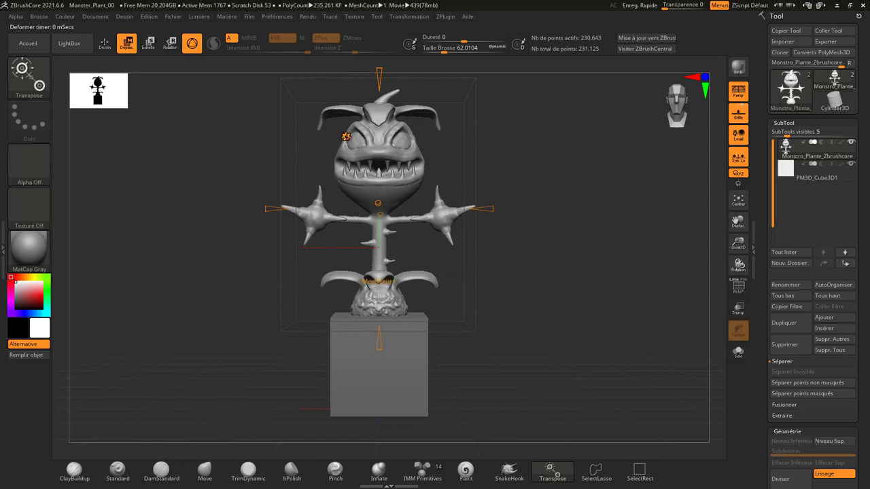
{"action": "left_click", "coordinate": [346, 138]}
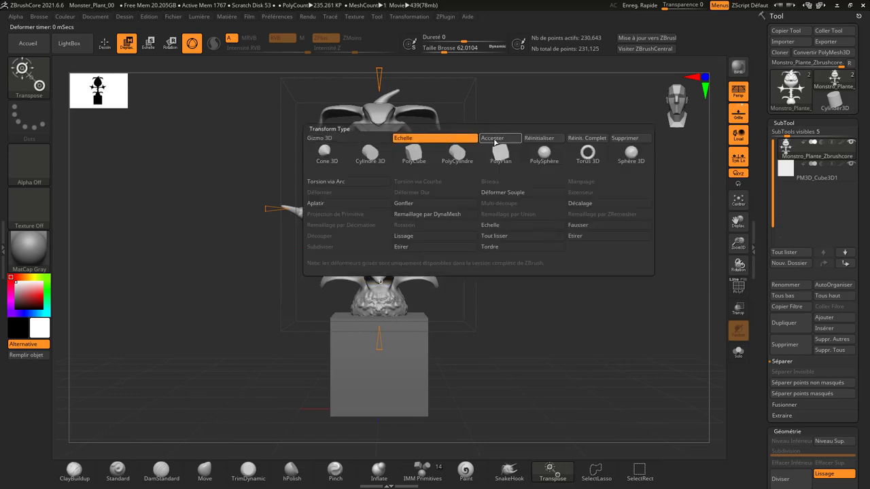
{"action": "left_click", "coordinate": [367, 139]}
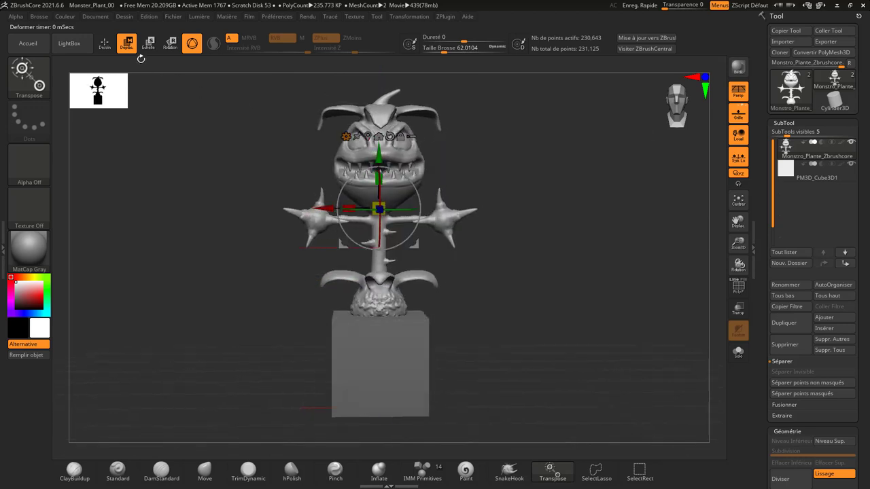
{"action": "key", "text": "q"}
- Orbit and zoom in on the plant's cup and arms, scrolling the Tool palette to Géométrie and Déformation
{"action": "left_click_drag", "start_coordinate": [481, 142], "coordinate": [484, 144]}
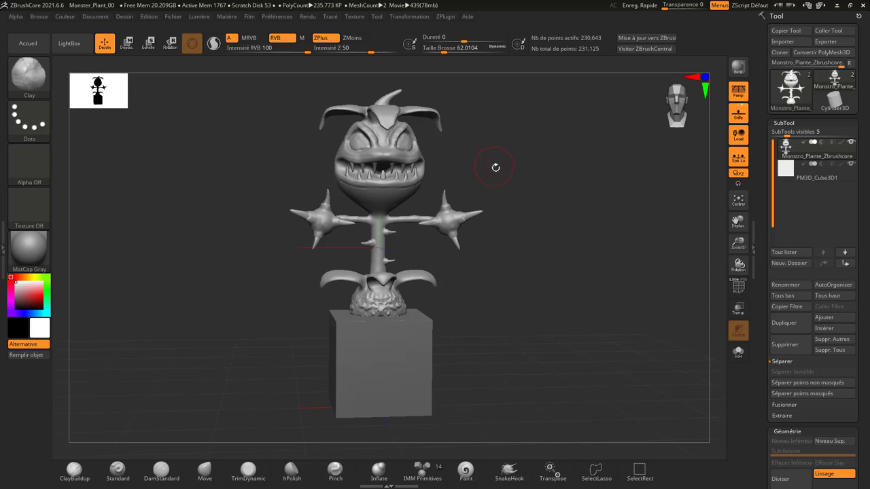
{"action": "left_click_drag", "start_coordinate": [512, 179], "coordinate": [599, 176]}
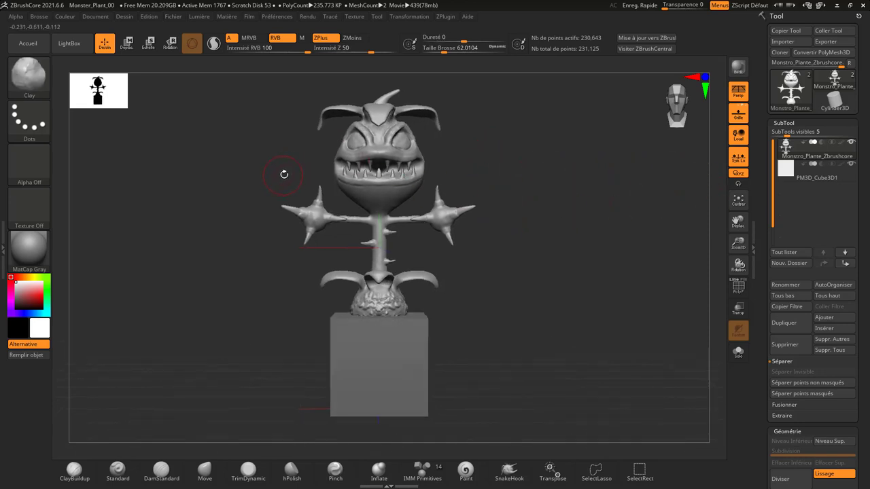
{"action": "mouse_move", "coordinate": [520, 230]}
{"action": "left_mouse_down", "text": "alt"}
{"action": "mouse_move", "coordinate": [562, 177]}
{"action": "mouse_move", "coordinate": [650, 145]}
{"action": "mouse_move", "coordinate": [596, 165]}
{"action": "left_mouse_up", "text": "alt"}
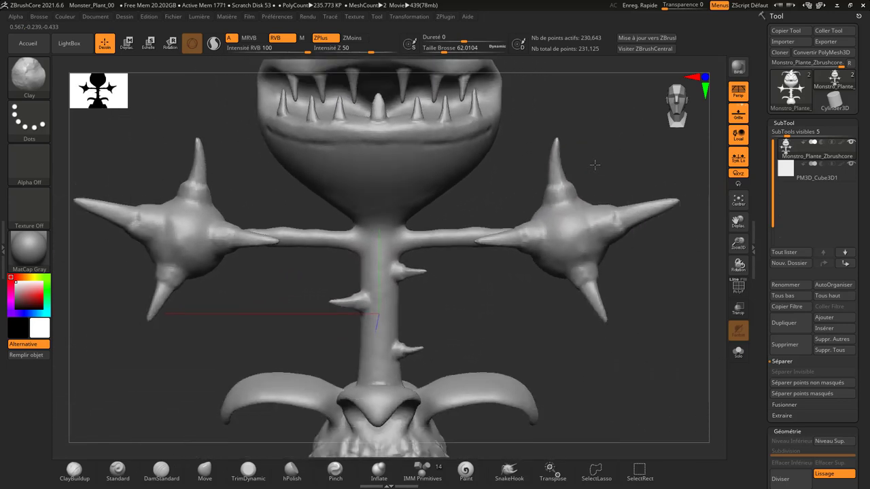
{"action": "left_click_drag", "start_coordinate": [762, 239], "coordinate": [760, 125]}
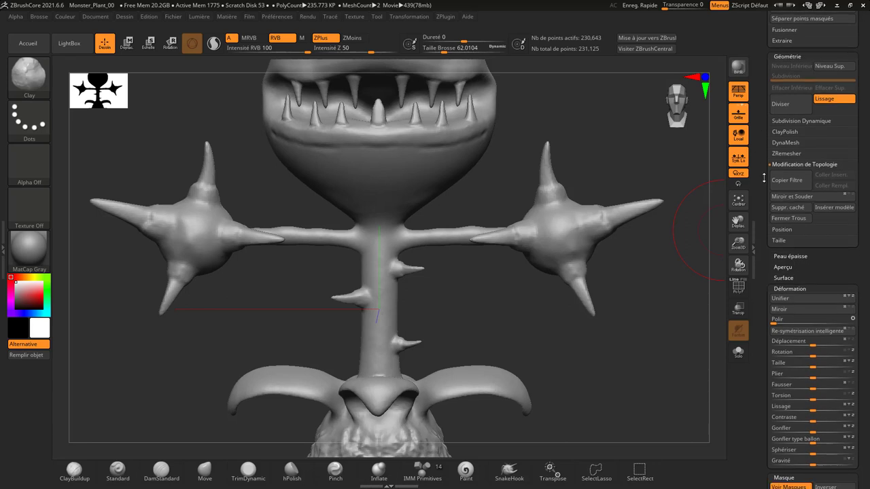
- Insert ChiselCreature Scale3 scale patches on the front and upper right of the cup
{"action": "left_click", "coordinate": [789, 257]}
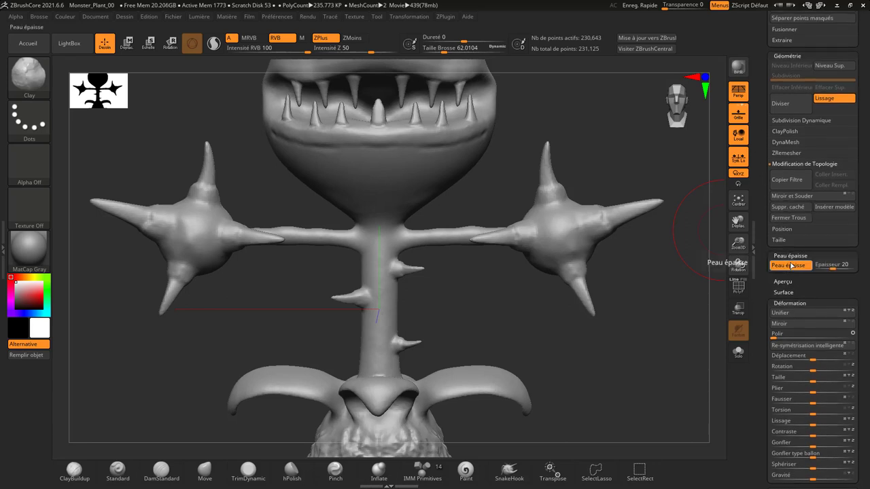
{"action": "left_click", "coordinate": [31, 78]}
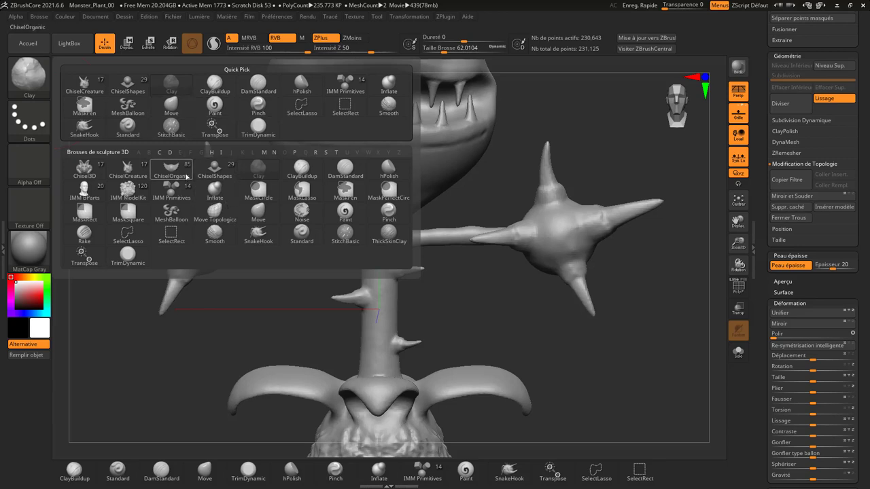
{"action": "left_click", "coordinate": [129, 168]}
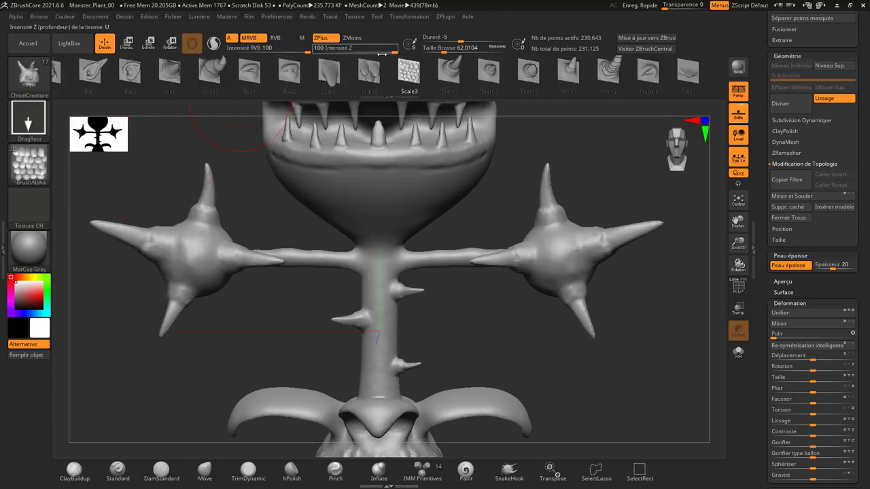
{"action": "left_click", "coordinate": [413, 75]}
{"action": "left_click_drag", "start_coordinate": [382, 203], "coordinate": [486, 170]}
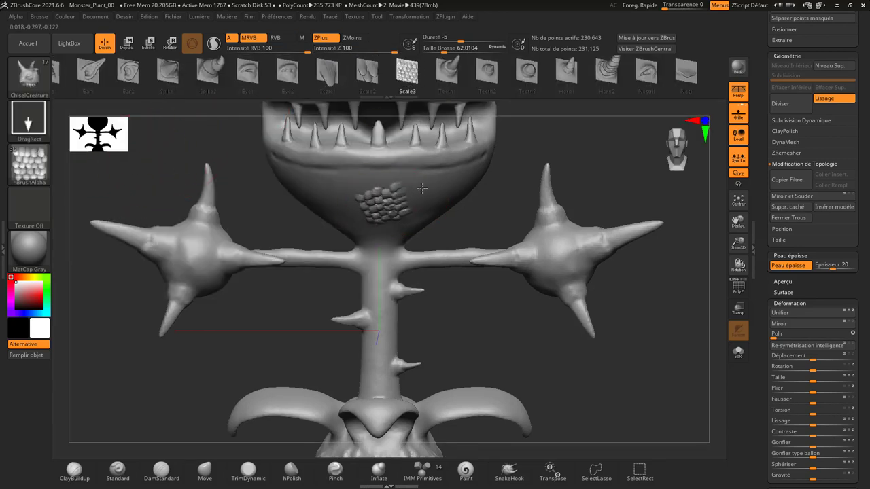
{"action": "right_click_drag", "start_coordinate": [487, 171], "coordinate": [480, 167]}
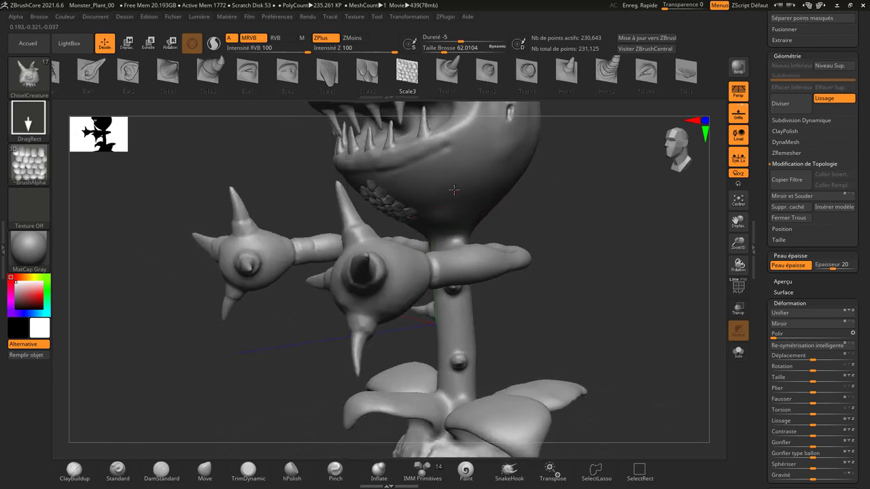
{"action": "left_click_drag", "start_coordinate": [495, 152], "coordinate": [526, 139]}
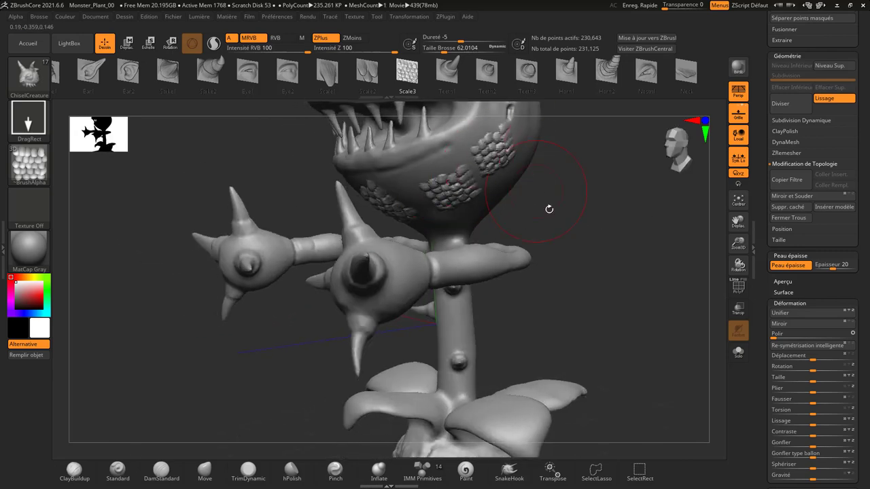
- Turn on the thick-skin preview with Epaisseur 0.086 and frame the plant
{"action": "left_click", "coordinate": [784, 264]}
{"action": "mouse_move", "coordinate": [819, 268]}
{"action": "left_mouse_down"}
{"action": "mouse_move", "coordinate": [833, 269]}
{"action": "mouse_move", "coordinate": [824, 271]}
{"action": "left_mouse_up"}
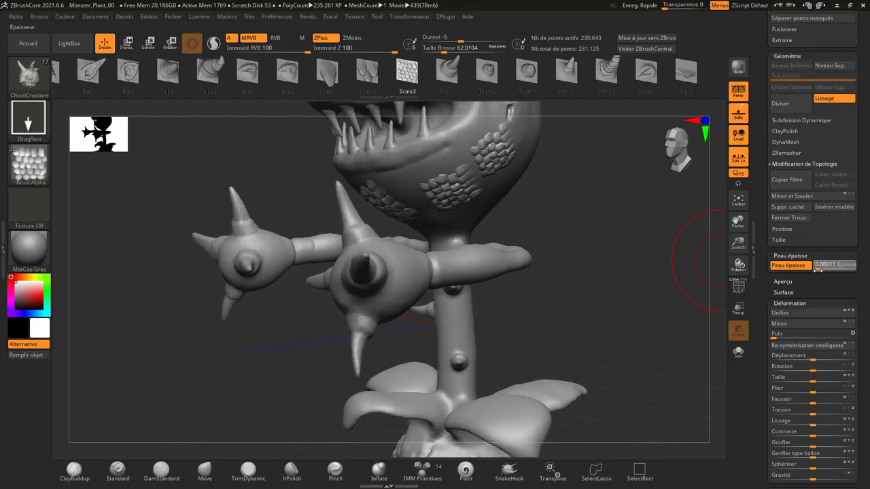
{"action": "left_click_drag", "start_coordinate": [603, 240], "coordinate": [618, 235], "text": "shift"}
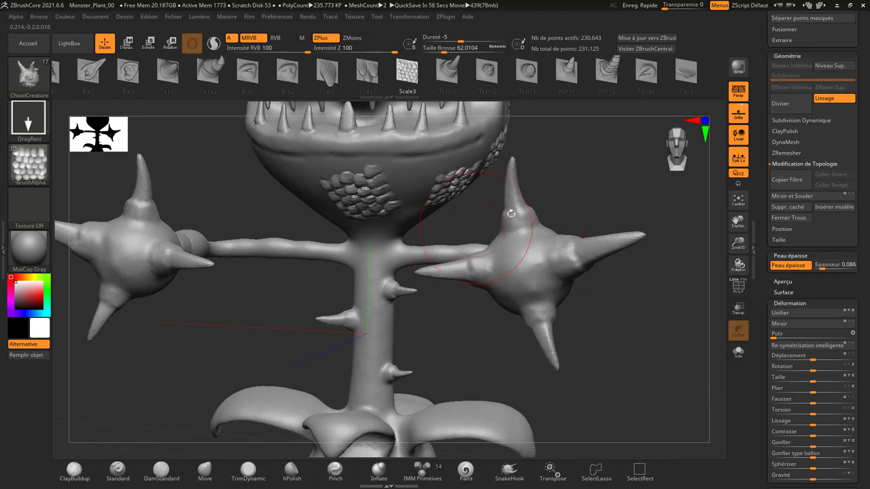
{"action": "mouse_move", "coordinate": [511, 208]}
{"action": "left_mouse_down"}
{"action": "mouse_move", "coordinate": [565, 205]}
{"action": "mouse_move", "coordinate": [557, 194]}
{"action": "left_mouse_up"}
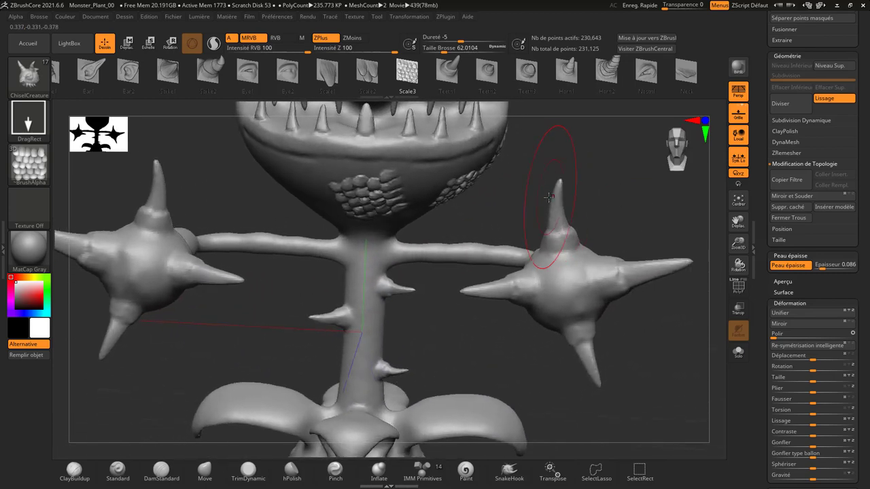
{"action": "key", "text": "f"}
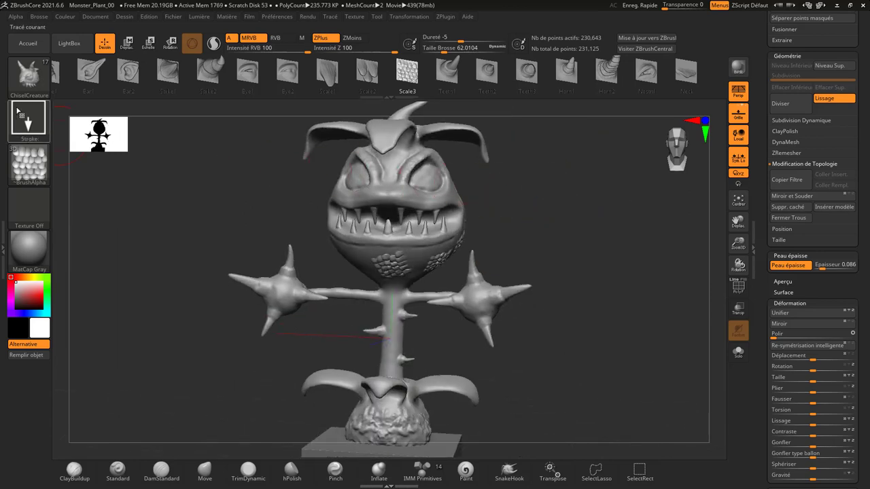
- Switch to the Clay brush and bring up the Rendu menu
{"action": "left_click", "coordinate": [28, 76]}
{"action": "left_click", "coordinate": [134, 91]}
{"action": "left_click", "coordinate": [29, 76]}
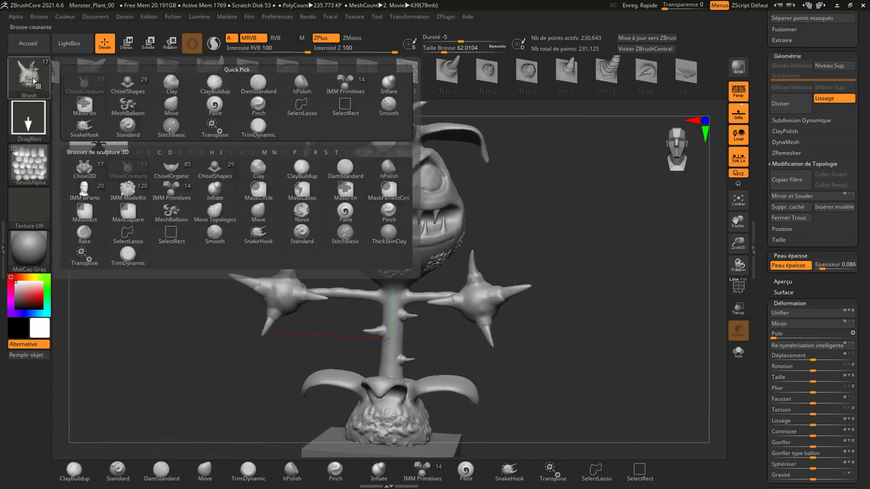
{"action": "left_click", "coordinate": [191, 92]}
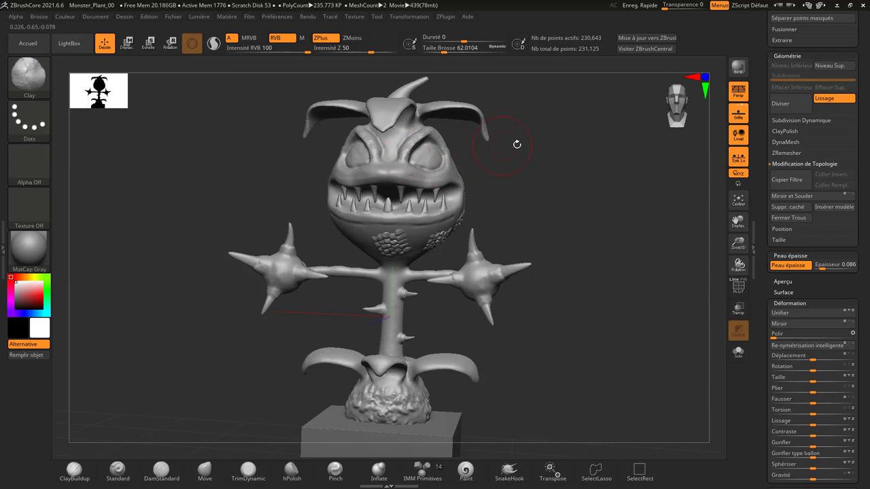
{"action": "mouse_move", "coordinate": [517, 142]}
{"action": "left_mouse_down"}
{"action": "mouse_move", "coordinate": [540, 170]}
{"action": "mouse_move", "coordinate": [532, 169]}
{"action": "left_mouse_up"}
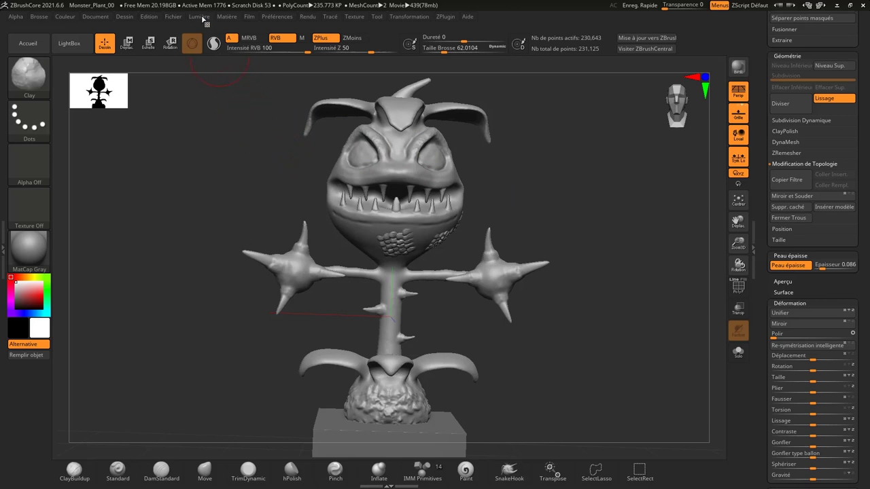
{"action": "left_click", "coordinate": [201, 17]}
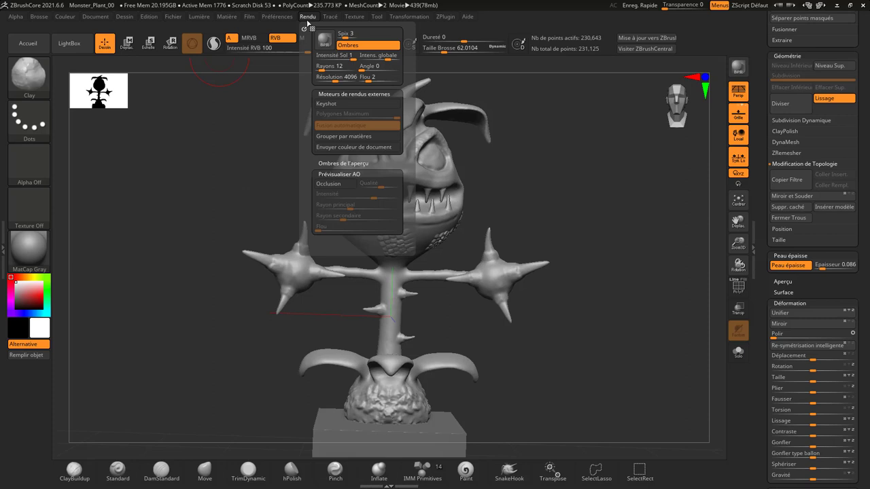
- Turn on ambient occlusion and render quick shadowed previews of the plant
{"action": "left_click", "coordinate": [336, 190]}
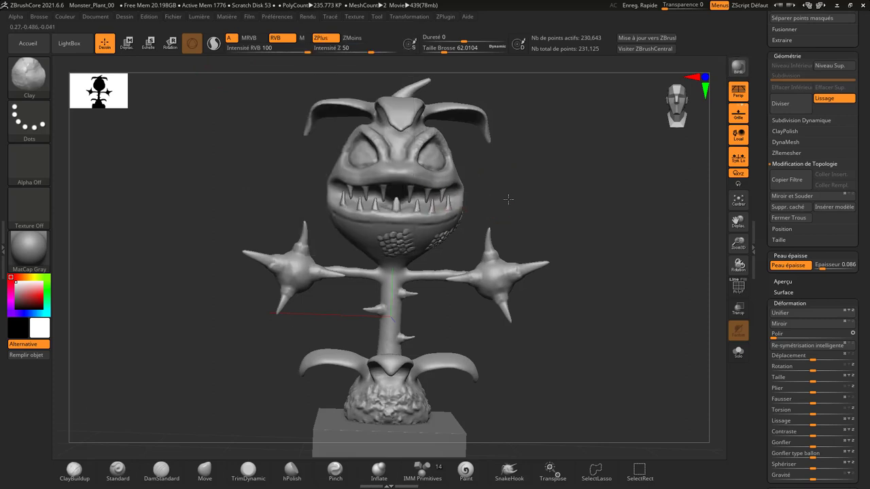
{"action": "mouse_move", "coordinate": [509, 199]}
{"action": "left_mouse_down"}
{"action": "mouse_move", "coordinate": [521, 199]}
{"action": "mouse_move", "coordinate": [508, 201]}
{"action": "left_mouse_up"}
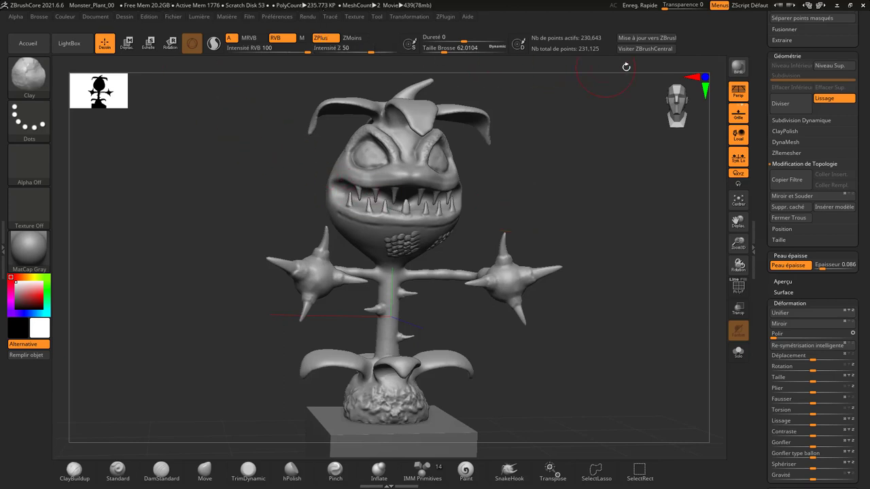
{"action": "left_click", "coordinate": [738, 68]}
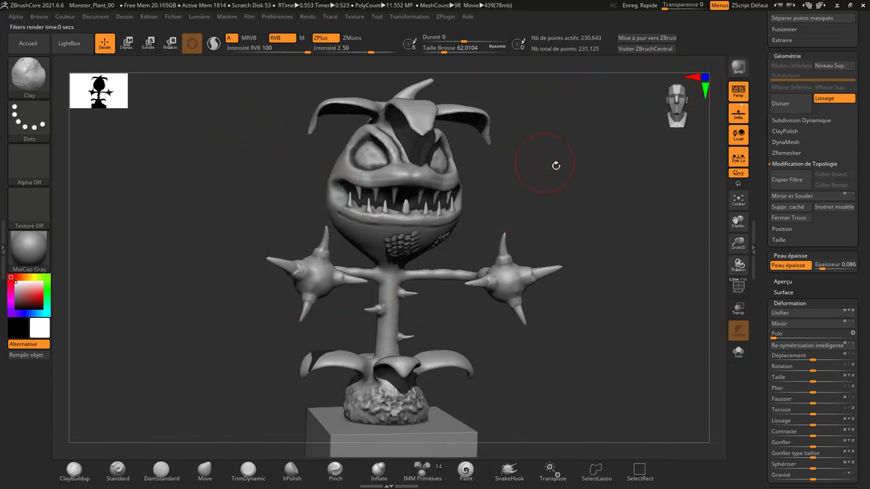
{"action": "left_click_drag", "start_coordinate": [556, 165], "coordinate": [564, 168]}
{"action": "left_click", "coordinate": [739, 68]}
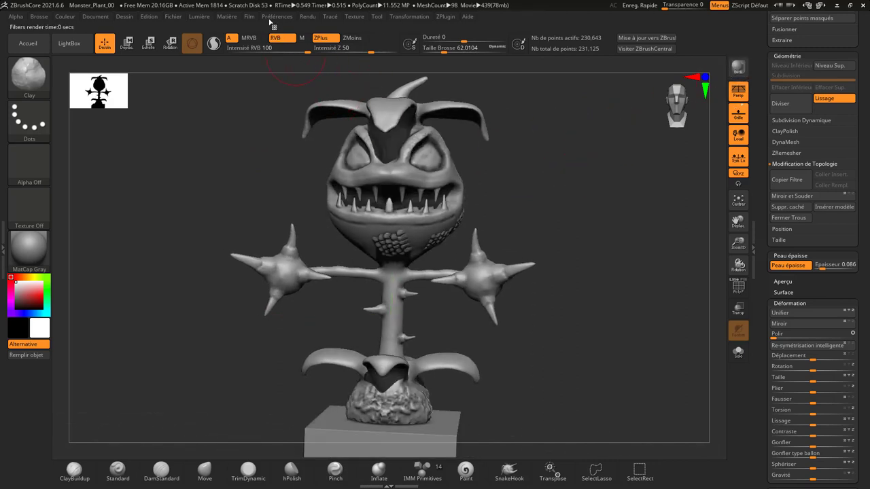
- Set the AO preview intensity to 44 and the main radius to 24
{"action": "left_click", "coordinate": [311, 19]}
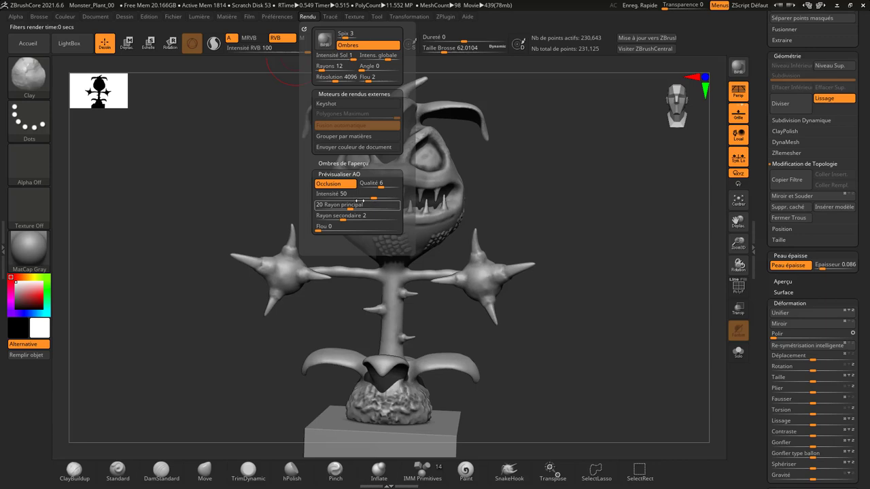
{"action": "left_click_drag", "start_coordinate": [359, 199], "coordinate": [351, 204]}
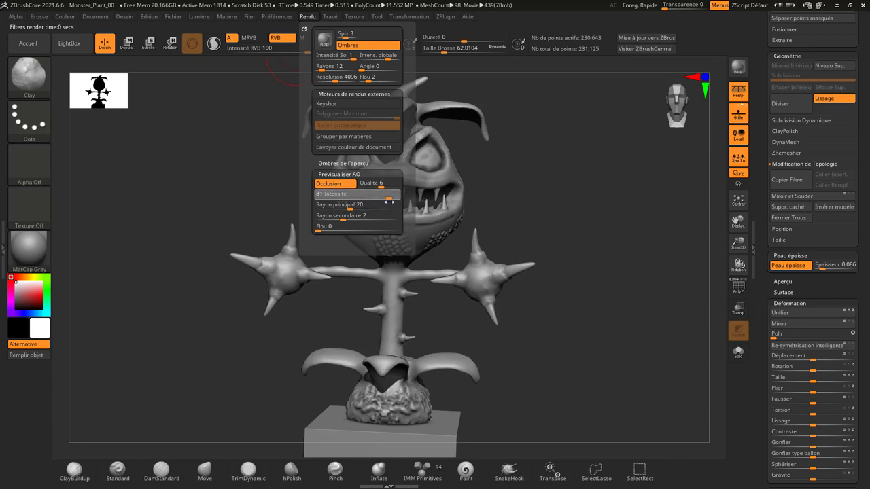
{"action": "mouse_move", "coordinate": [368, 205]}
{"action": "left_mouse_down"}
{"action": "mouse_move", "coordinate": [351, 208]}
{"action": "mouse_move", "coordinate": [350, 228]}
{"action": "mouse_move", "coordinate": [325, 230]}
{"action": "left_mouse_up"}
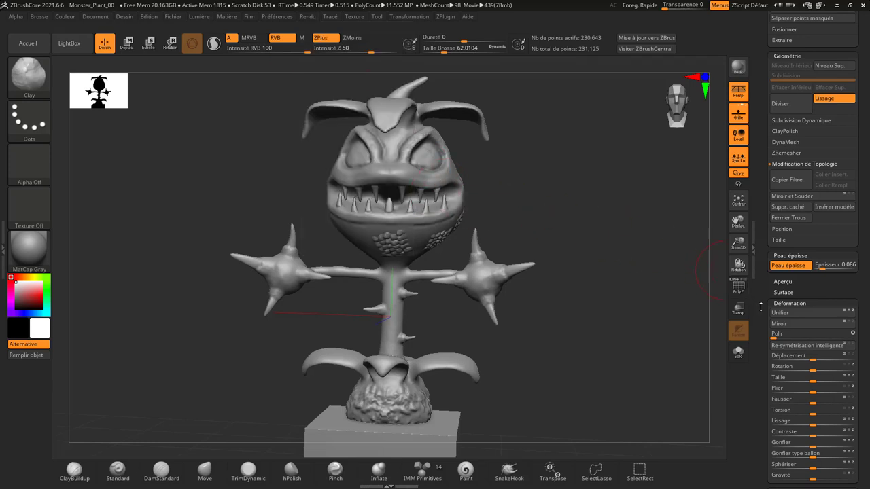
- Apply the Contraste deformation at a positive value, then -15, and view the plant at three-quarters
{"action": "scroll", "coordinate": [766, 249], "scroll_direction": "down", "scroll_amount": 3}
{"action": "scroll", "coordinate": [766, 248], "scroll_direction": "down", "scroll_amount": 2}
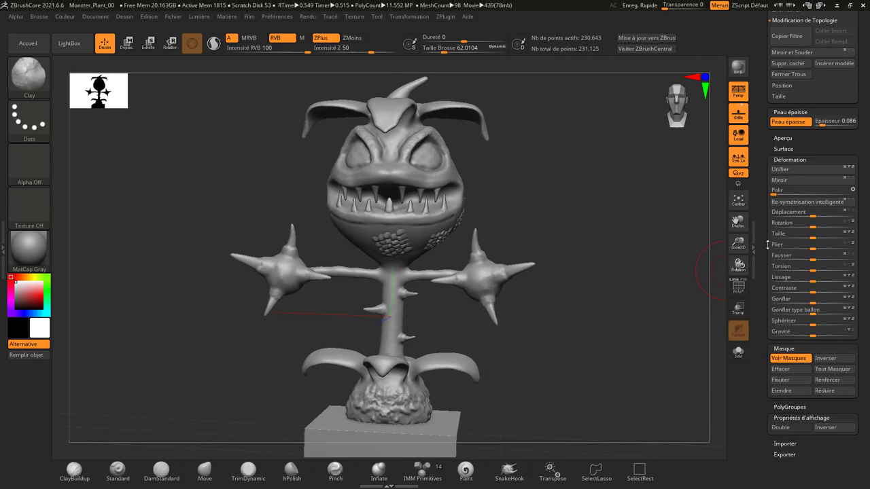
{"action": "scroll", "coordinate": [782, 272], "scroll_direction": "up", "scroll_amount": 2}
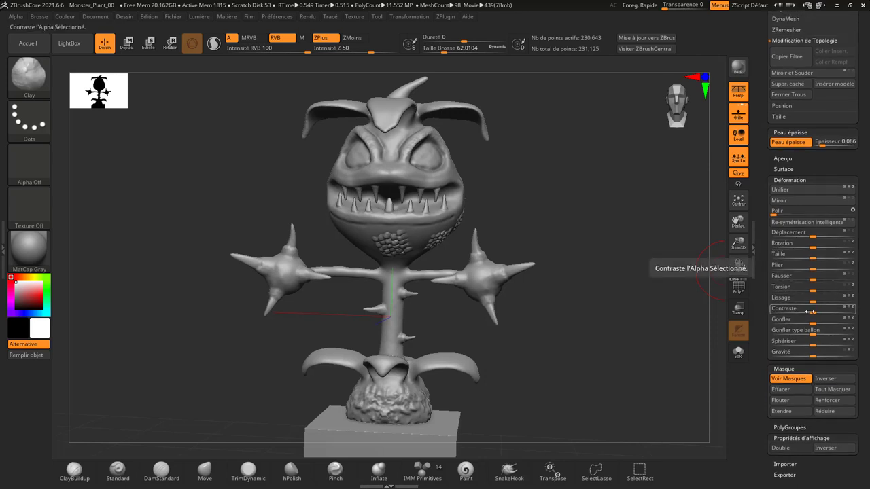
{"action": "left_click_drag", "start_coordinate": [802, 310], "coordinate": [828, 312]}
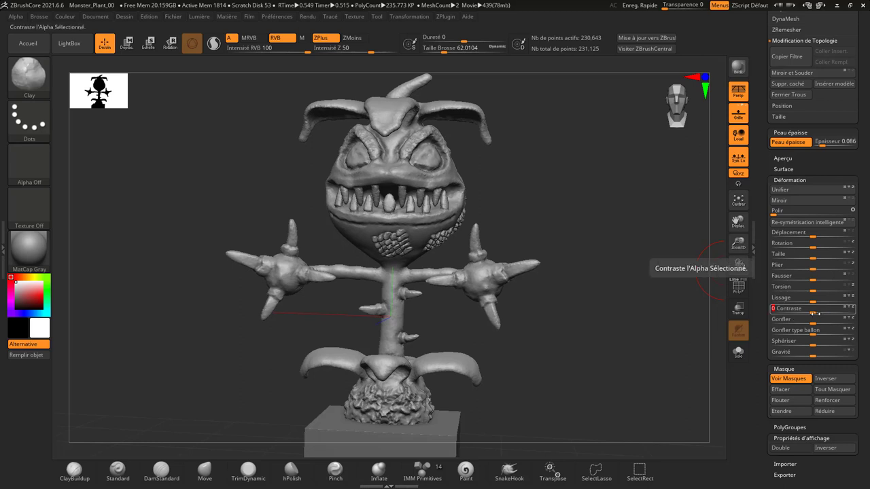
{"action": "mouse_move", "coordinate": [812, 312]}
{"action": "left_mouse_down"}
{"action": "mouse_move", "coordinate": [799, 313]}
{"action": "mouse_move", "coordinate": [834, 313]}
{"action": "left_mouse_up"}
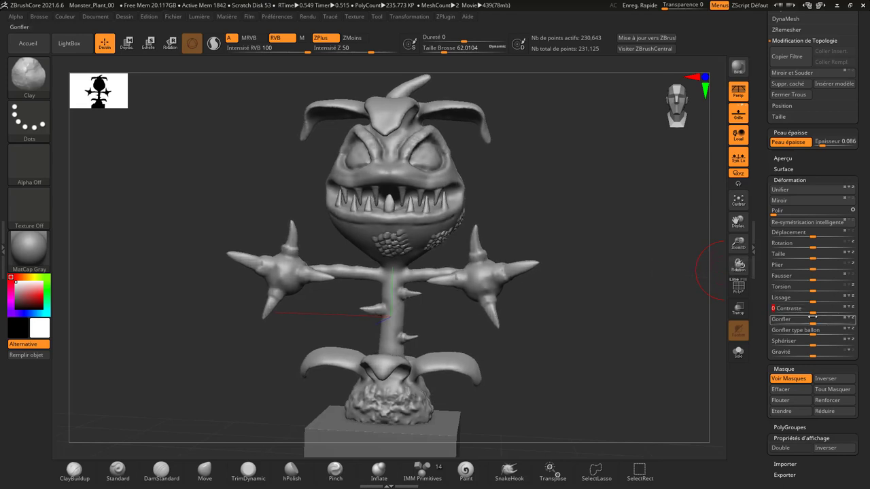
{"action": "mouse_move", "coordinate": [589, 351]}
{"action": "left_mouse_down"}
{"action": "mouse_move", "coordinate": [600, 356]}
{"action": "mouse_move", "coordinate": [573, 349]}
{"action": "mouse_move", "coordinate": [593, 346]}
{"action": "left_mouse_up"}
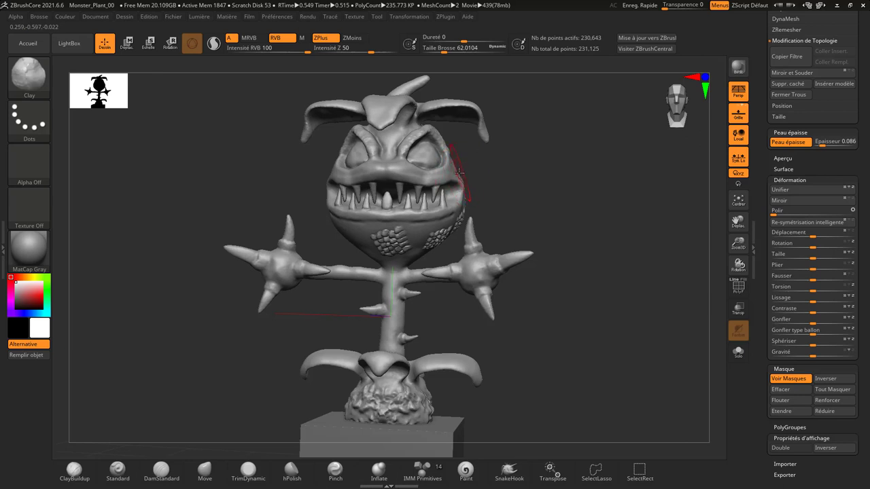
- Open Dog.ZPR from LightBox, discard the unsaved plant changes, and orbit the dog
{"action": "left_click", "coordinate": [76, 46]}
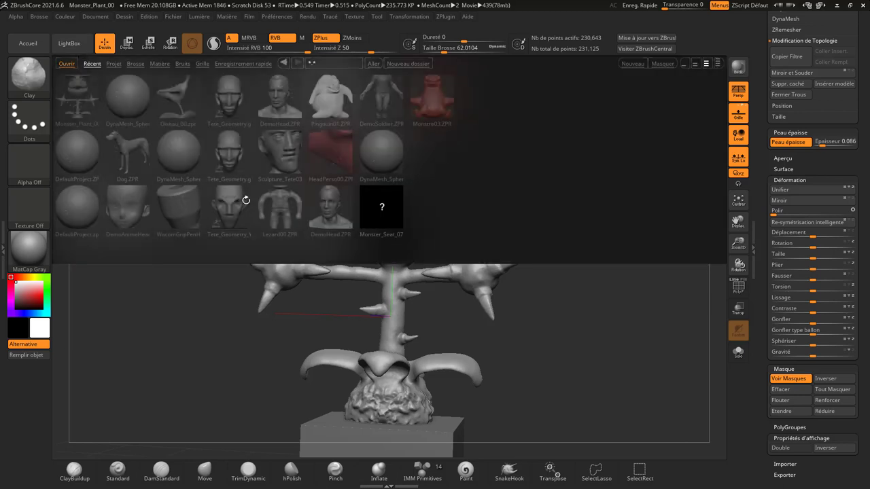
{"action": "double_click", "coordinate": [134, 162]}
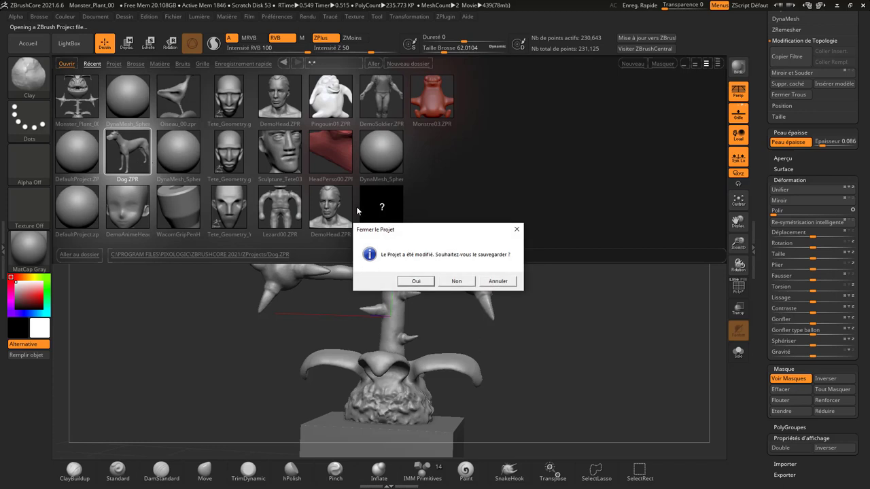
{"action": "left_click", "coordinate": [460, 281]}
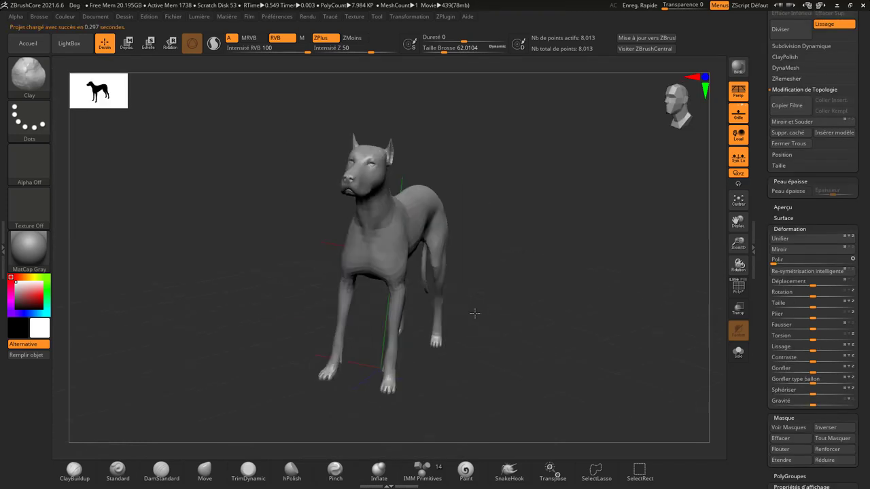
{"action": "mouse_move", "coordinate": [472, 311]}
{"action": "left_mouse_down"}
{"action": "mouse_move", "coordinate": [486, 316]}
{"action": "mouse_move", "coordinate": [474, 305]}
{"action": "mouse_move", "coordinate": [480, 277]}
{"action": "mouse_move", "coordinate": [510, 225]}
{"action": "left_mouse_up"}
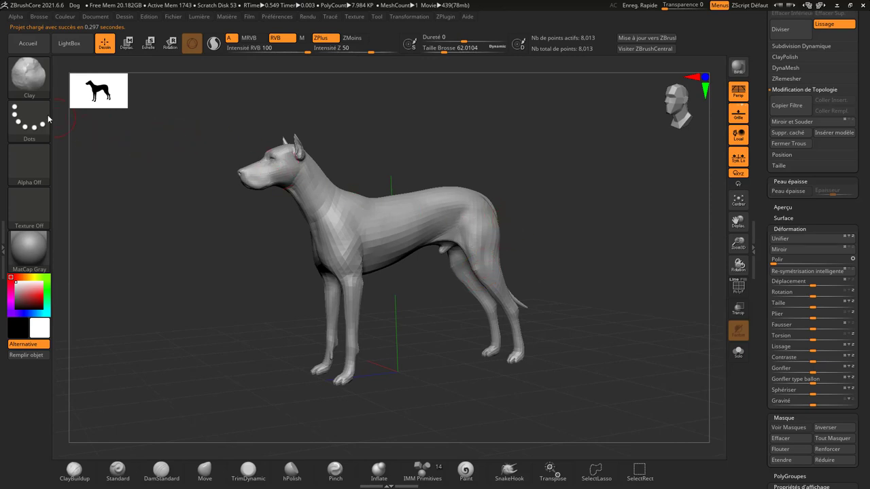
{"action": "left_click_drag", "start_coordinate": [387, 148], "coordinate": [390, 155]}
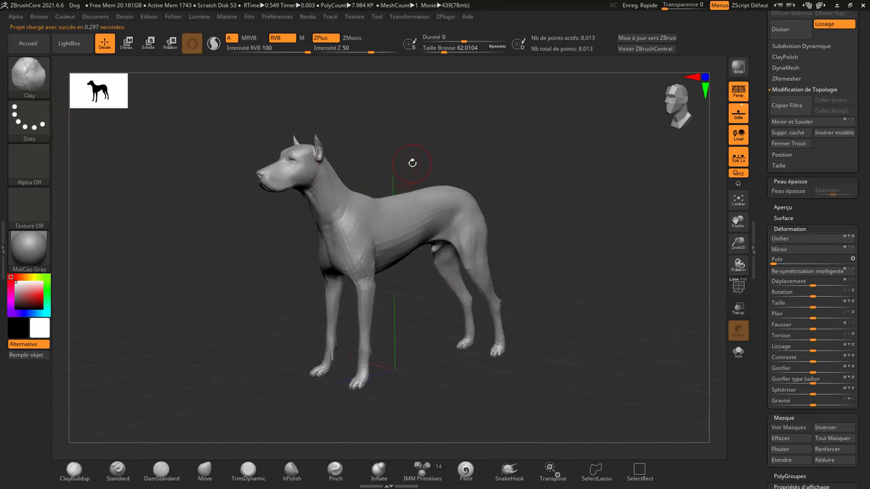
- Start recording a Film movie of the session while orbiting around the dog
{"action": "left_click", "coordinate": [251, 18]}
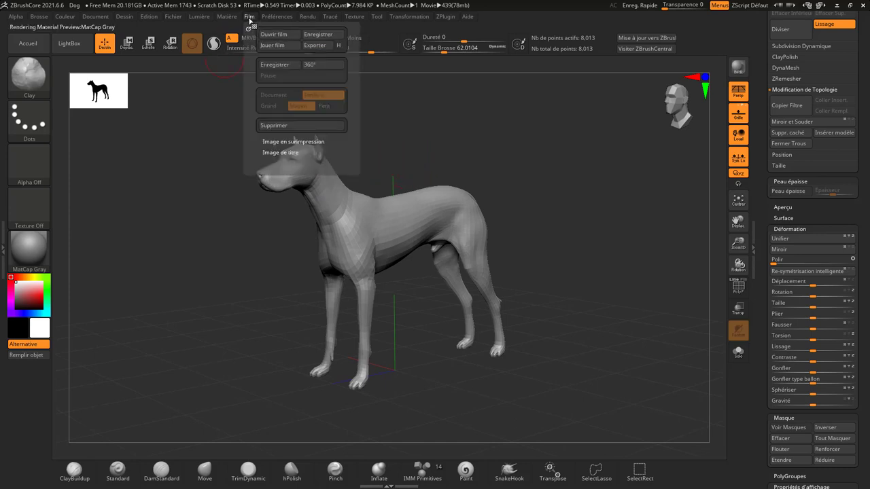
{"action": "left_click", "coordinate": [280, 65]}
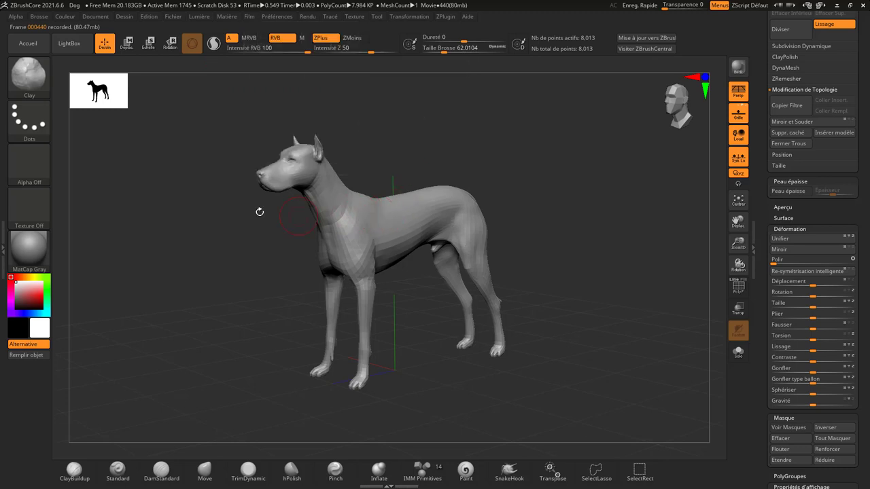
{"action": "key", "text": "b"}
{"action": "right_click_drag", "start_coordinate": [453, 177], "coordinate": [630, 184]}
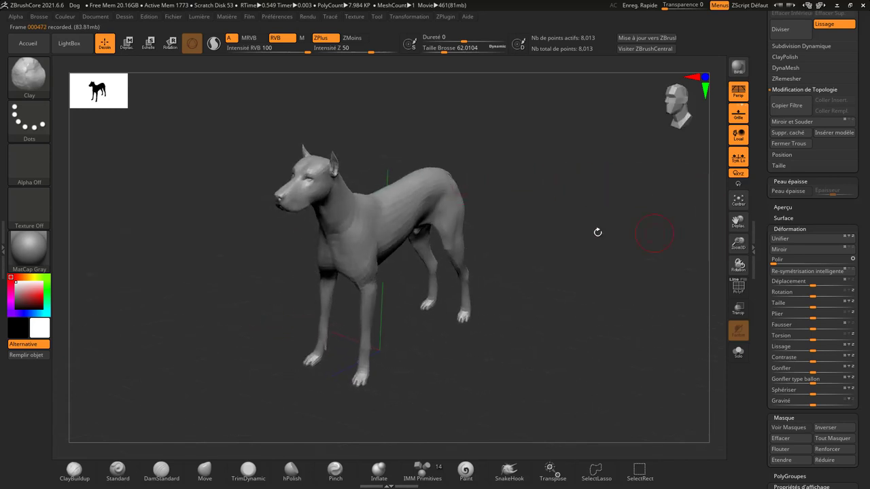
- Select the Move brush at size about 149 and turn local symmetry off
{"action": "left_click", "coordinate": [205, 470]}
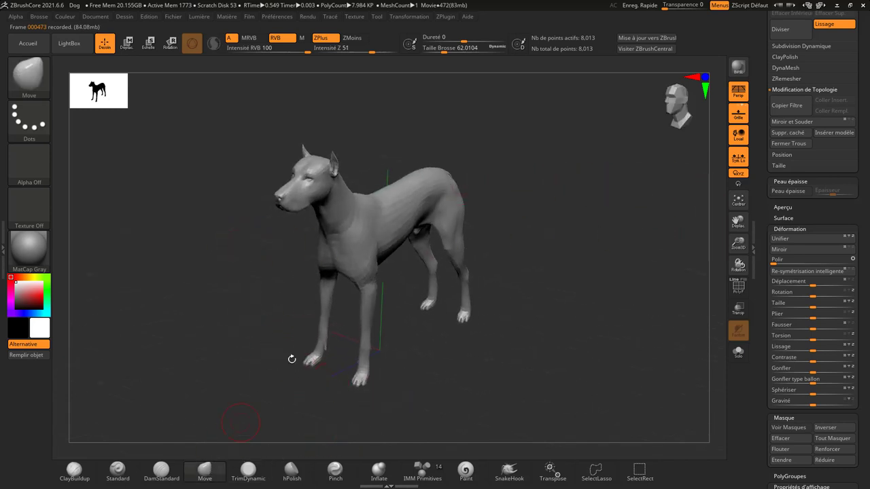
{"action": "key", "text": "s"}
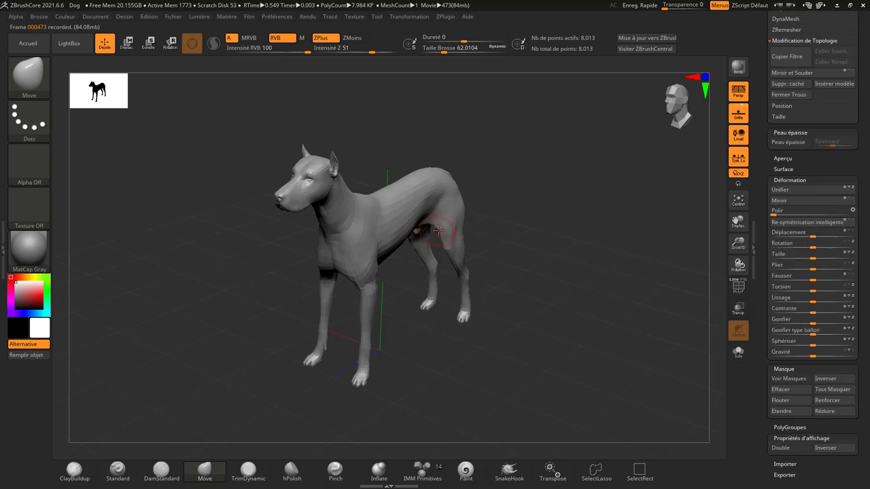
{"action": "mouse_move", "coordinate": [426, 231]}
{"action": "left_mouse_down"}
{"action": "mouse_move", "coordinate": [446, 228]}
{"action": "mouse_move", "coordinate": [506, 249]}
{"action": "mouse_move", "coordinate": [441, 267]}
{"action": "mouse_move", "coordinate": [427, 250]}
{"action": "left_mouse_up"}
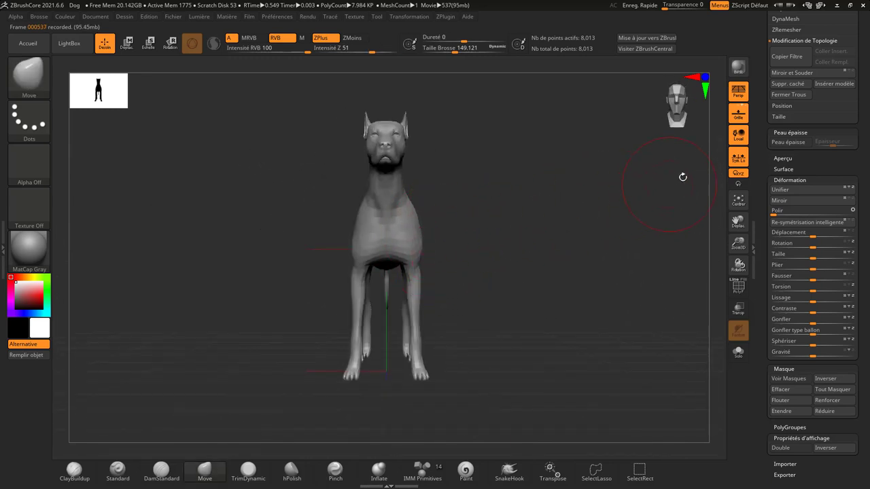
{"action": "left_click_drag", "start_coordinate": [682, 176], "coordinate": [724, 156]}
{"action": "left_click", "coordinate": [740, 158]}
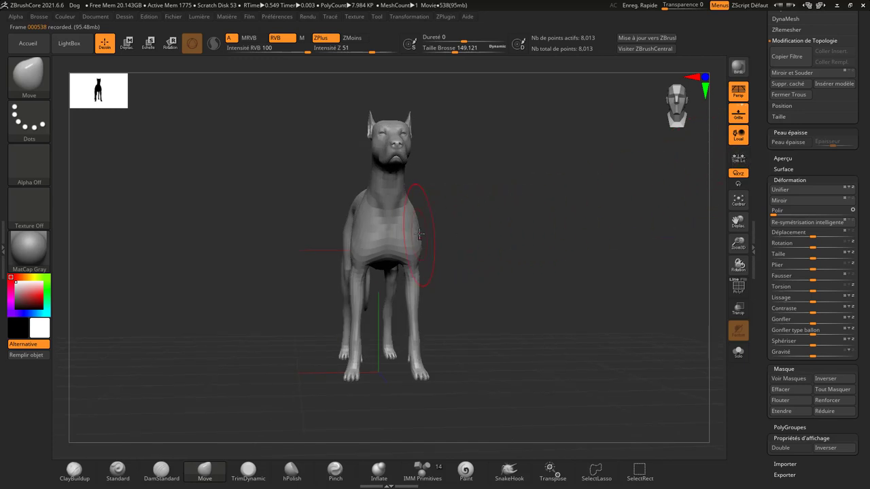
{"action": "left_click_drag", "start_coordinate": [479, 213], "coordinate": [481, 208]}
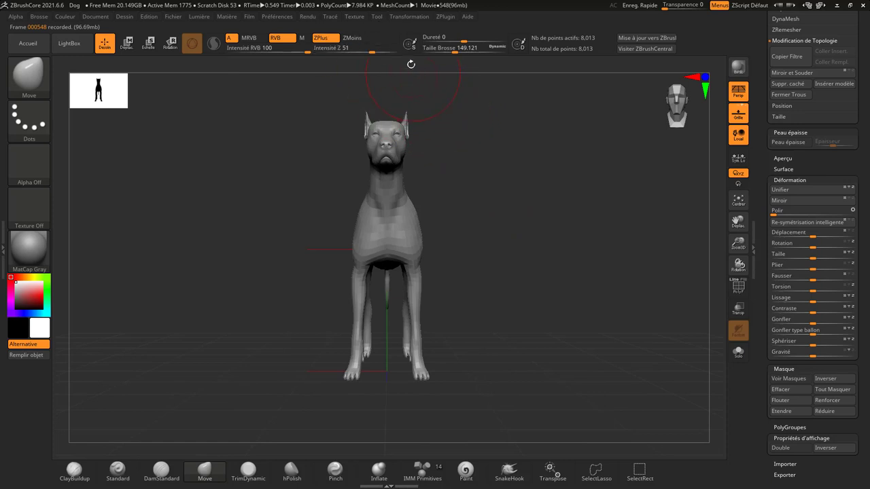
{"action": "left_click", "coordinate": [378, 17]}
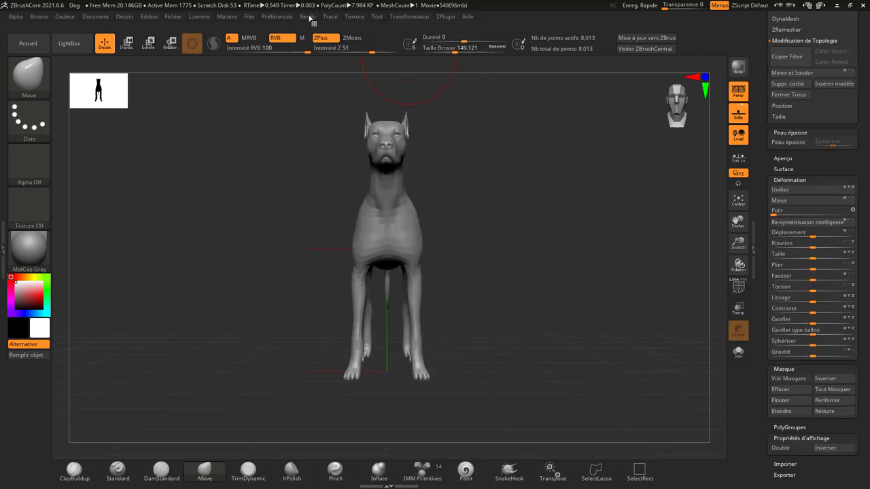
{"action": "left_click", "coordinate": [275, 17]}
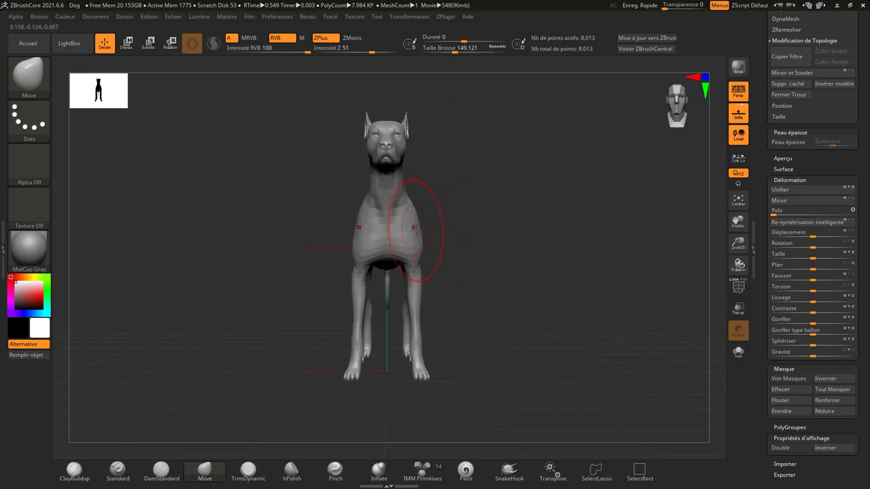
- Pull the dog's chest and shoulders wider and raise its back and rump
{"action": "left_click_drag", "start_coordinate": [415, 228], "coordinate": [425, 201]}
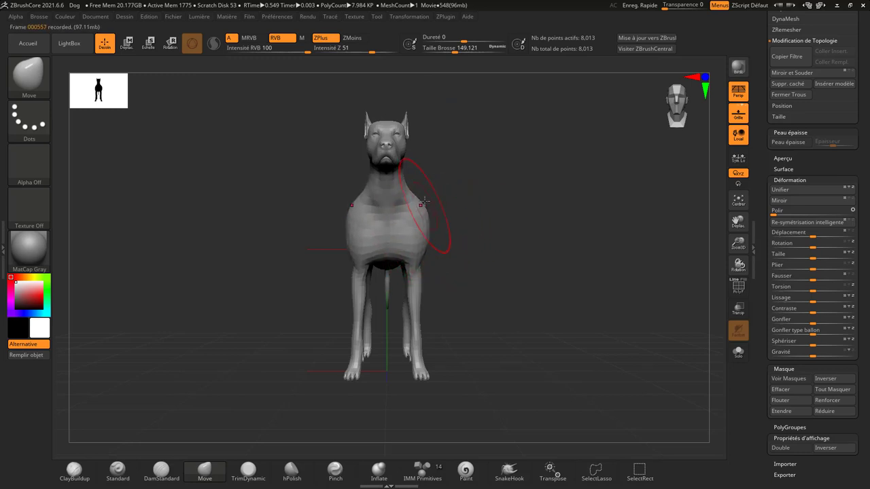
{"action": "mouse_move", "coordinate": [423, 189]}
{"action": "right_mouse_down"}
{"action": "mouse_move", "coordinate": [408, 203]}
{"action": "mouse_move", "coordinate": [442, 204]}
{"action": "mouse_move", "coordinate": [540, 276]}
{"action": "mouse_move", "coordinate": [563, 274]}
{"action": "mouse_move", "coordinate": [531, 238]}
{"action": "mouse_move", "coordinate": [510, 263]}
{"action": "mouse_move", "coordinate": [374, 279]}
{"action": "right_mouse_up"}
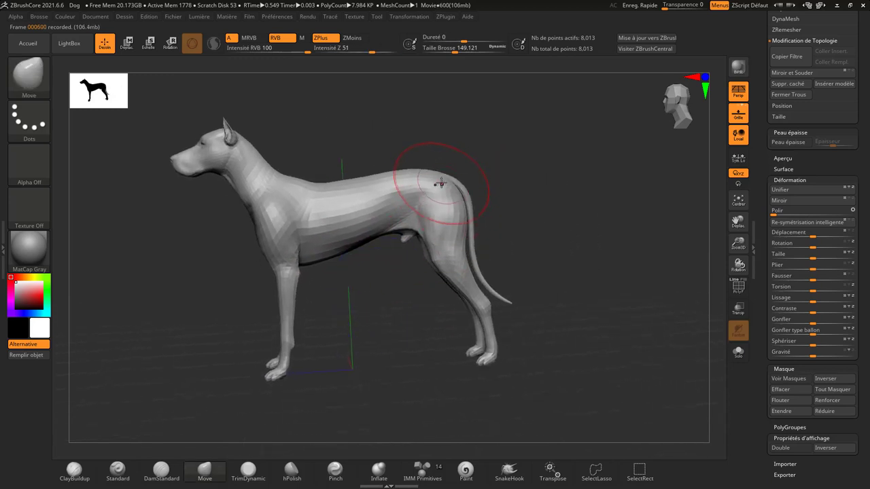
{"action": "mouse_move", "coordinate": [441, 183]}
{"action": "left_mouse_down"}
{"action": "mouse_move", "coordinate": [418, 175]}
{"action": "mouse_move", "coordinate": [375, 179]}
{"action": "left_mouse_up"}
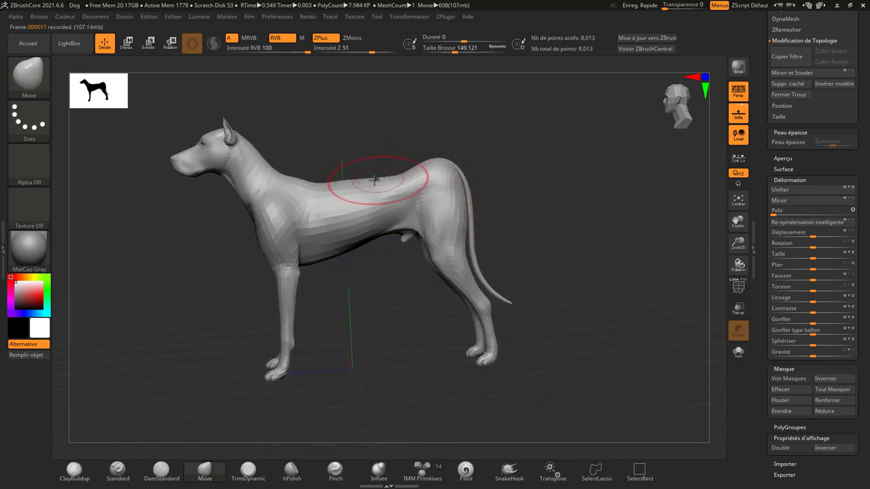
{"action": "mouse_move", "coordinate": [349, 204]}
{"action": "right_mouse_down"}
{"action": "mouse_move", "coordinate": [447, 272]}
{"action": "mouse_move", "coordinate": [510, 280]}
{"action": "right_mouse_up"}
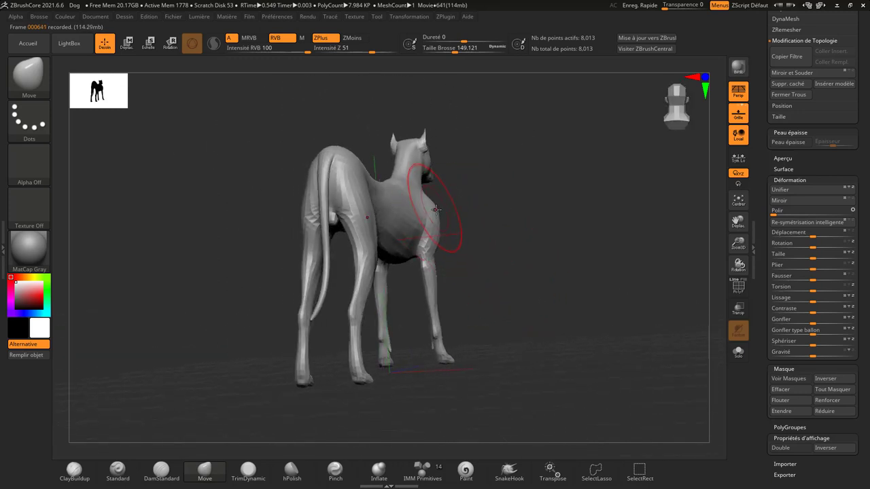
{"action": "right_click_drag", "start_coordinate": [524, 208], "coordinate": [422, 197]}
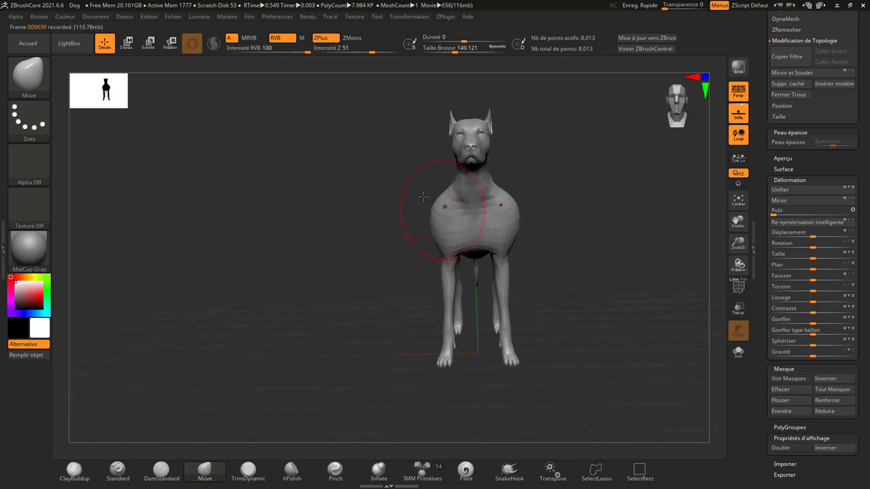
{"action": "left_click", "coordinate": [250, 21]}
- Save the recording as ZBrush Movie.zmv, replacing the existing file
{"action": "left_click", "coordinate": [249, 20]}
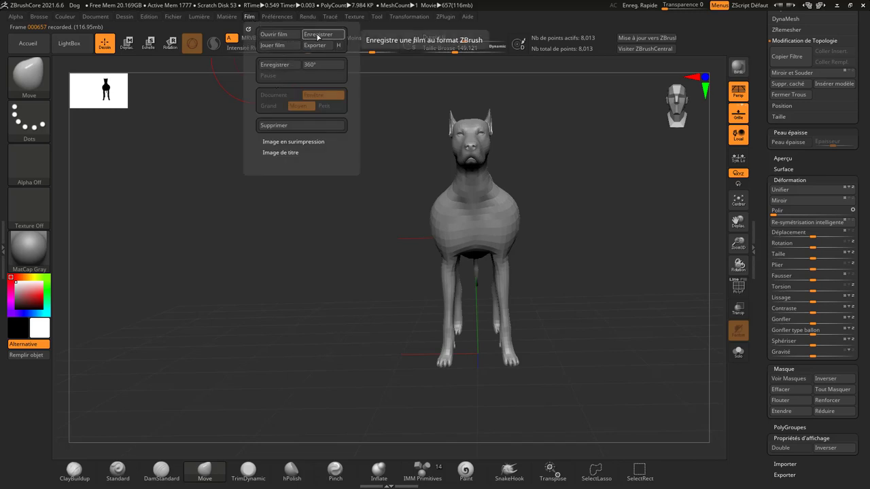
{"action": "left_click", "coordinate": [318, 37]}
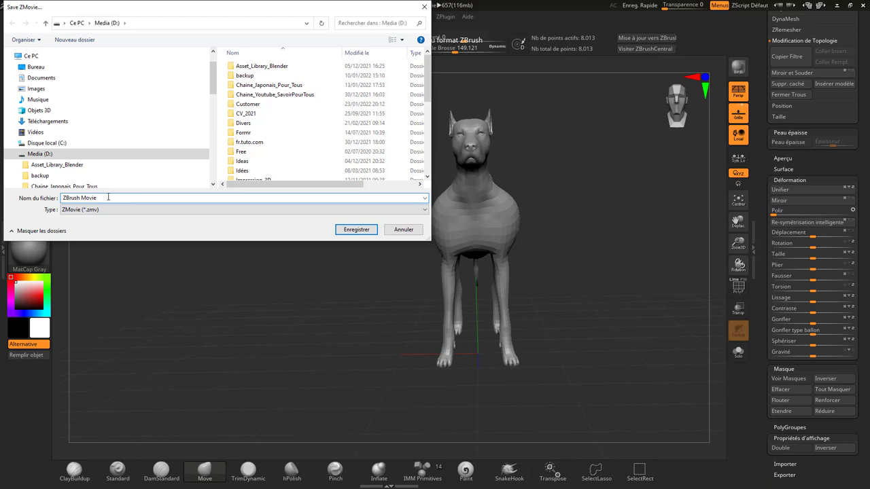
{"action": "left_click", "coordinate": [340, 229]}
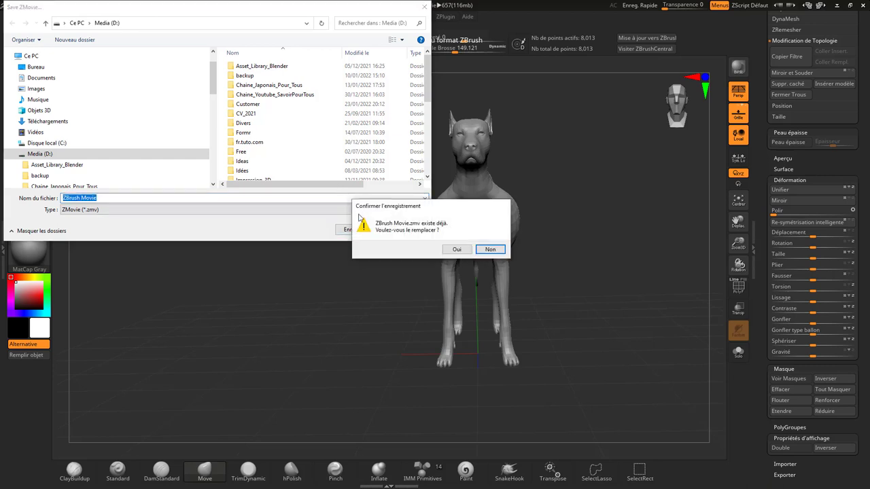
{"action": "left_click", "coordinate": [457, 249]}
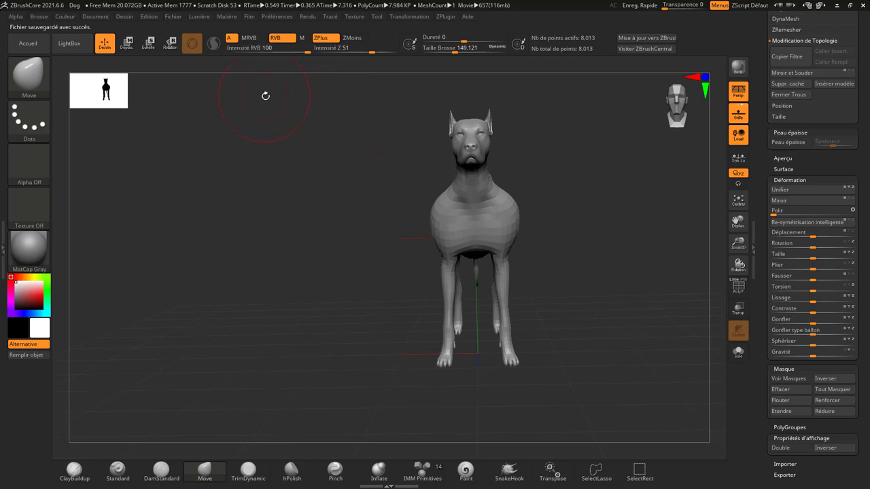
- Play back the recorded movie and turn the dog to an angled view
{"action": "left_click", "coordinate": [249, 17]}
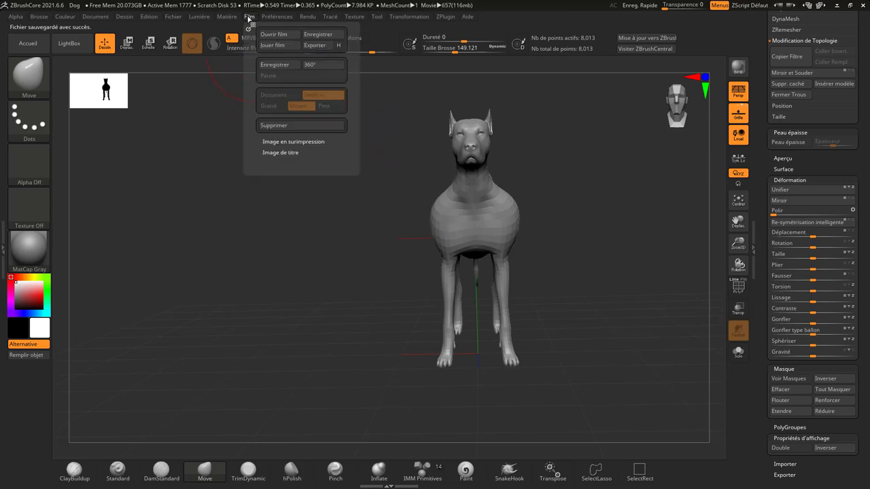
{"action": "left_click", "coordinate": [278, 46]}
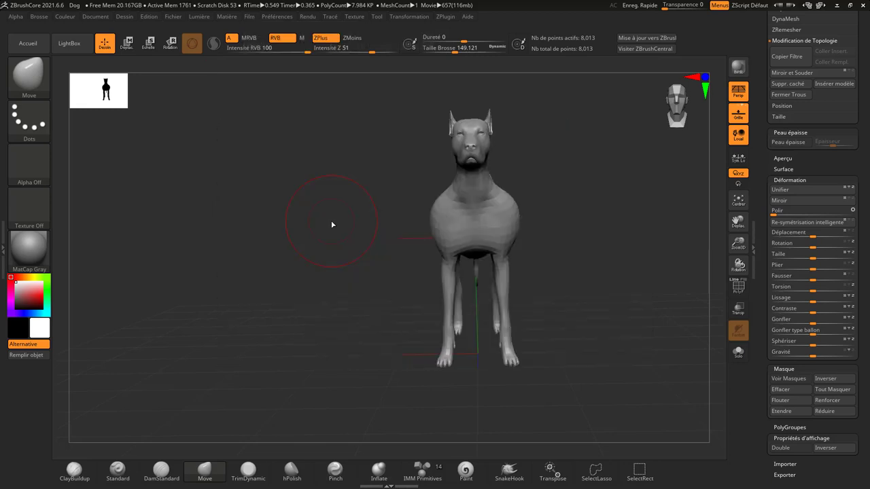
{"action": "left_click_drag", "start_coordinate": [379, 169], "coordinate": [371, 176]}
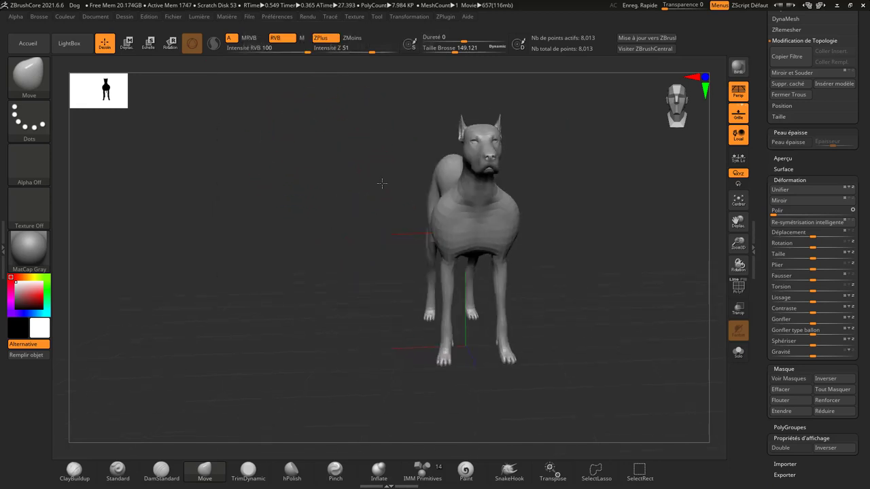
{"action": "left_click", "coordinate": [249, 18]}
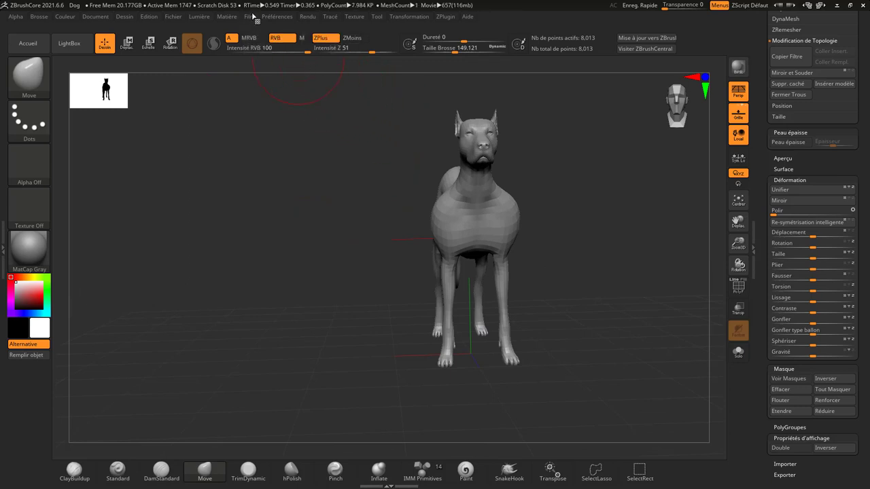
{"action": "left_click", "coordinate": [253, 16]}
- Frame the dog to fill the view and record a 360° turntable
{"action": "key", "text": "f"}
{"action": "left_click", "coordinate": [249, 18]}
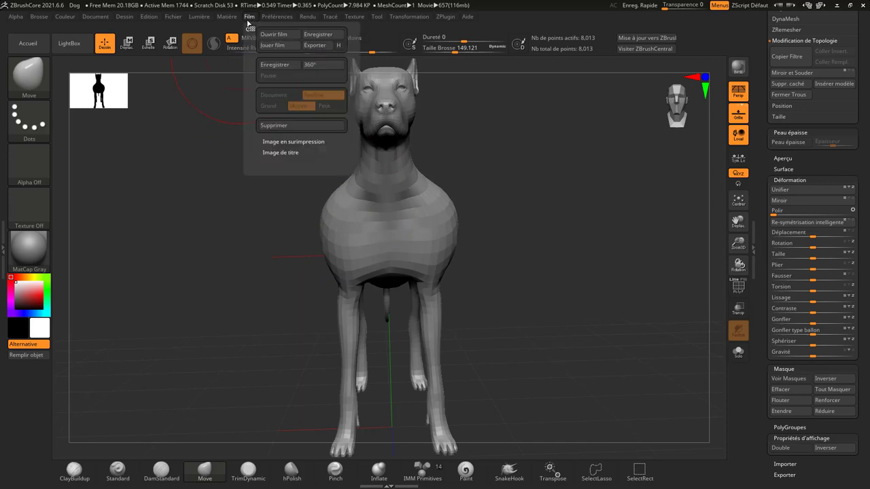
{"action": "left_click", "coordinate": [318, 64]}
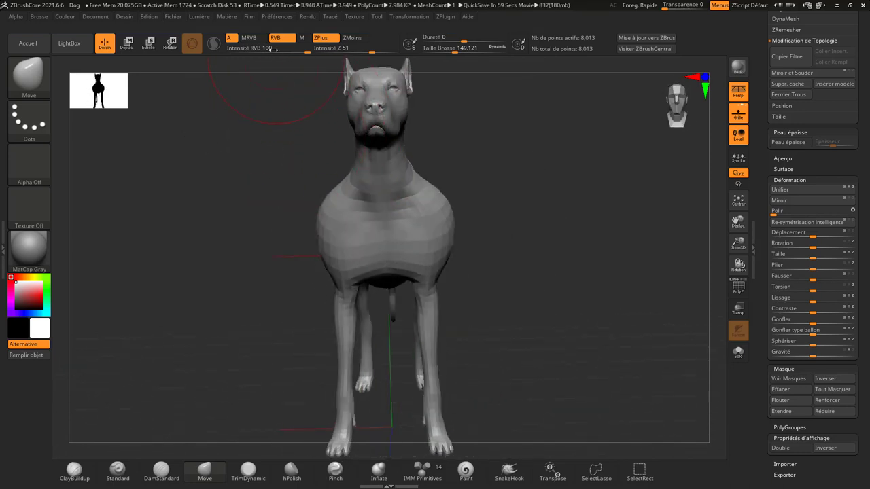
{"action": "left_click", "coordinate": [250, 19]}
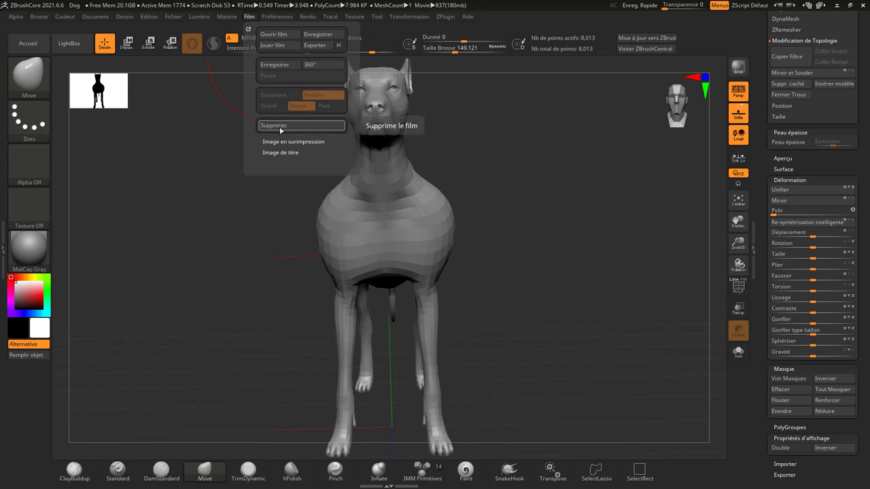
- Delete the recorded movie without saving and set capture to Document at Grand size
{"action": "left_click", "coordinate": [282, 127]}
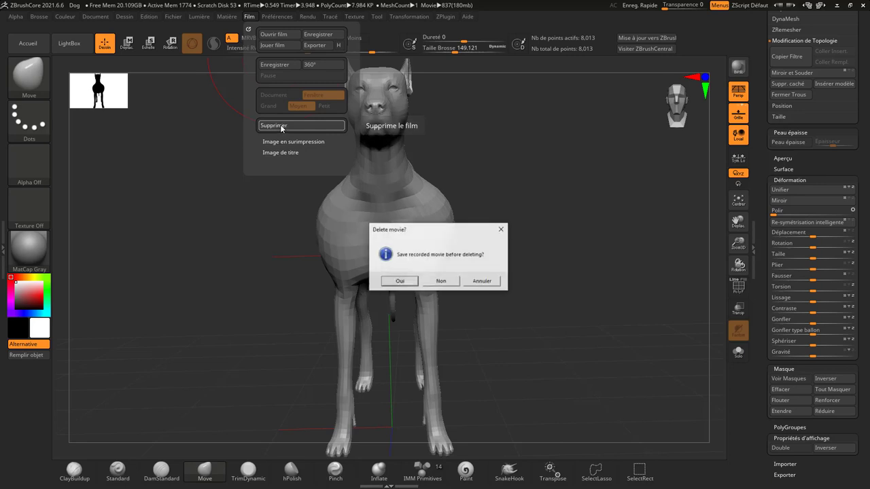
{"action": "left_click", "coordinate": [445, 283]}
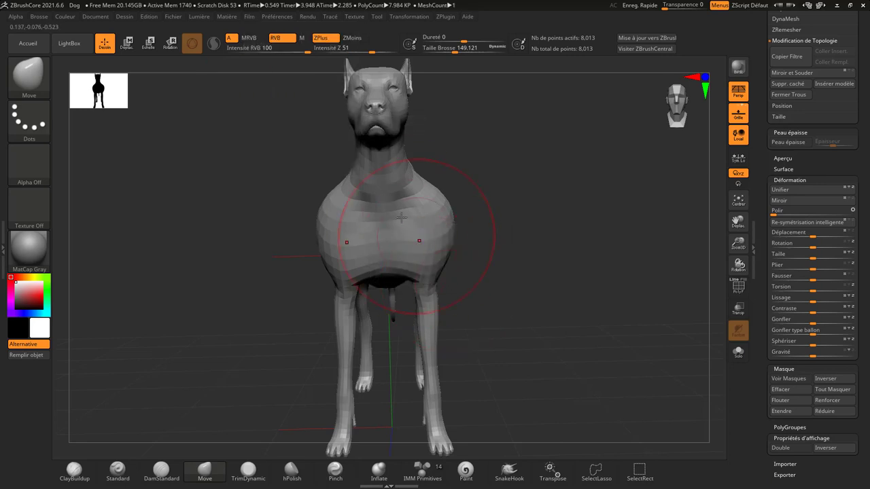
{"action": "left_click", "coordinate": [247, 16]}
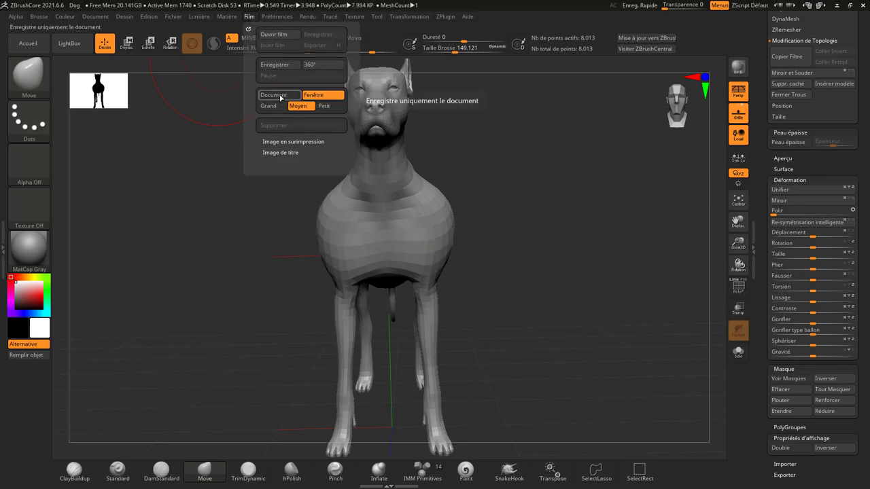
{"action": "left_click", "coordinate": [279, 97]}
{"action": "left_click", "coordinate": [273, 107]}
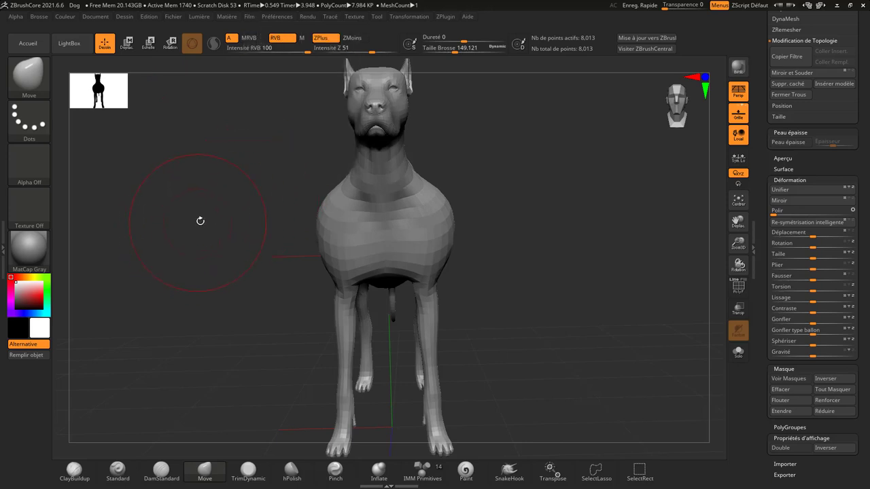
{"action": "mouse_move", "coordinate": [231, 197]}
{"action": "left_mouse_down"}
{"action": "mouse_move", "coordinate": [202, 195]}
{"action": "mouse_move", "coordinate": [469, 286]}
{"action": "left_mouse_up"}
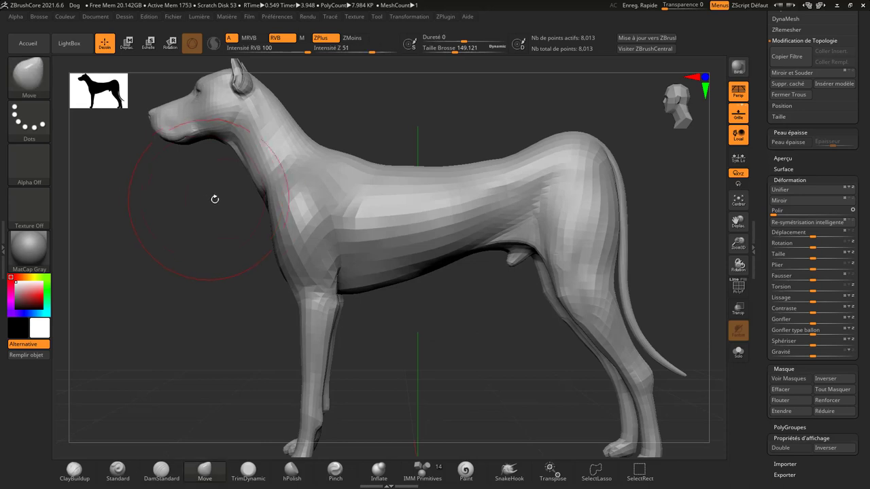
- Mask the whole dog, clear the mask, and scroll the right tray to Géométrie
{"action": "left_click", "coordinate": [474, 307], "text": "ctrl"}
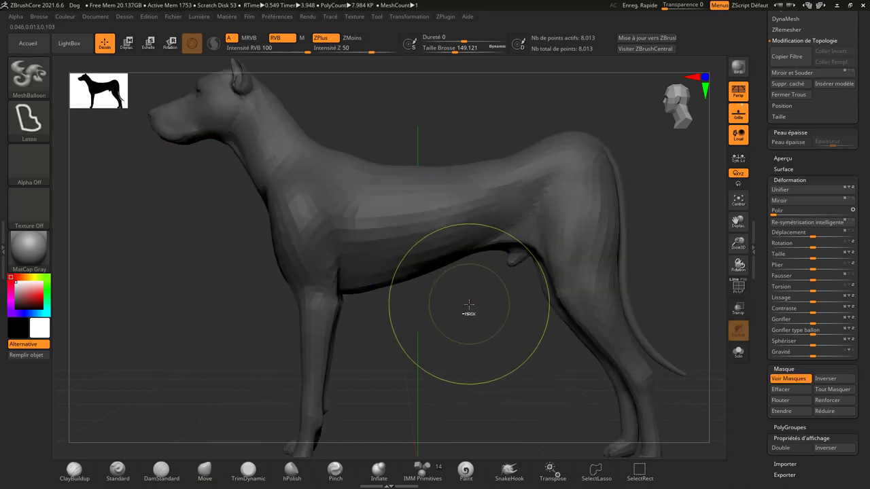
{"action": "left_click", "coordinate": [468, 311], "text": "ctrl"}
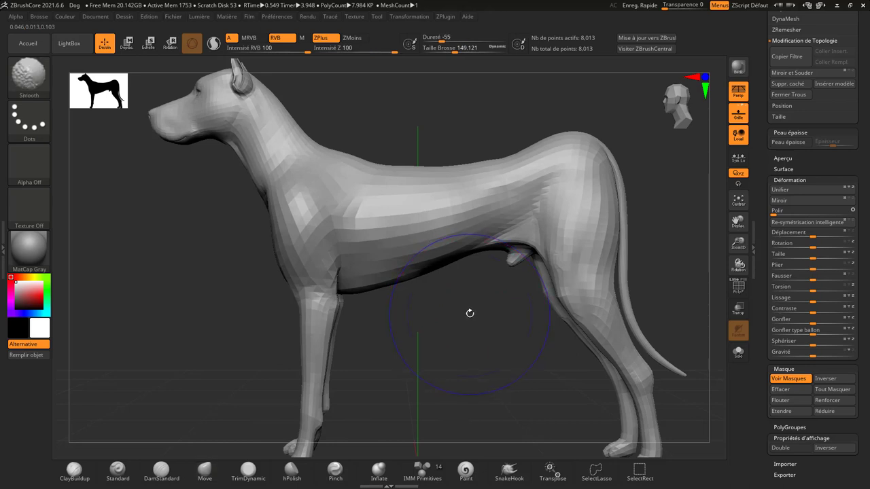
{"action": "mouse_move", "coordinate": [470, 315]}
{"action": "left_mouse_down", "text": "shift"}
{"action": "mouse_move", "coordinate": [434, 328]}
{"action": "mouse_move", "coordinate": [423, 310]}
{"action": "mouse_move", "coordinate": [574, 244]}
{"action": "left_mouse_up", "text": "shift"}
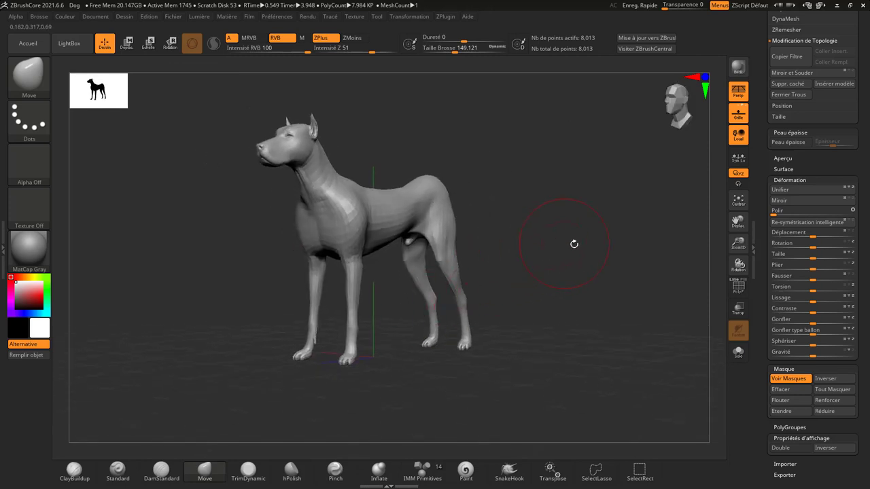
{"action": "left_click_drag", "start_coordinate": [760, 232], "coordinate": [775, 293]}
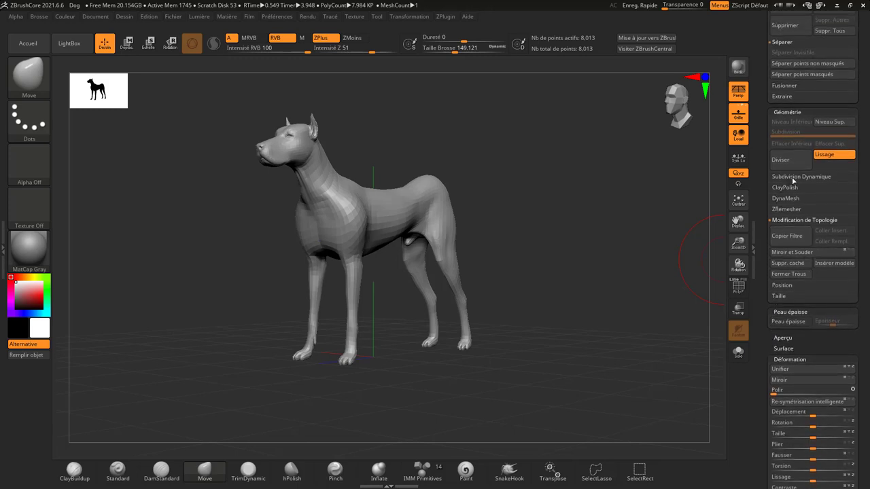
- Enable Dynamique under Subdivision Dynamique and bring up the MicroPoly pattern picker
{"action": "left_click", "coordinate": [793, 177]}
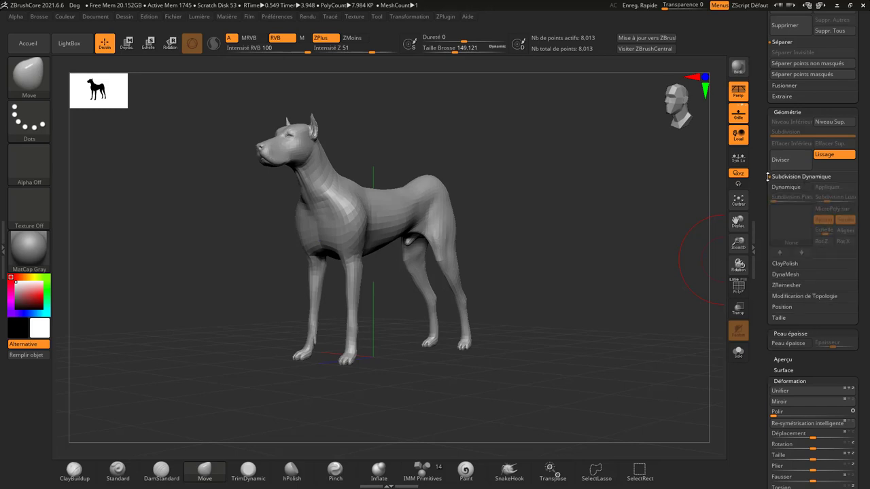
{"action": "left_click", "coordinate": [793, 190]}
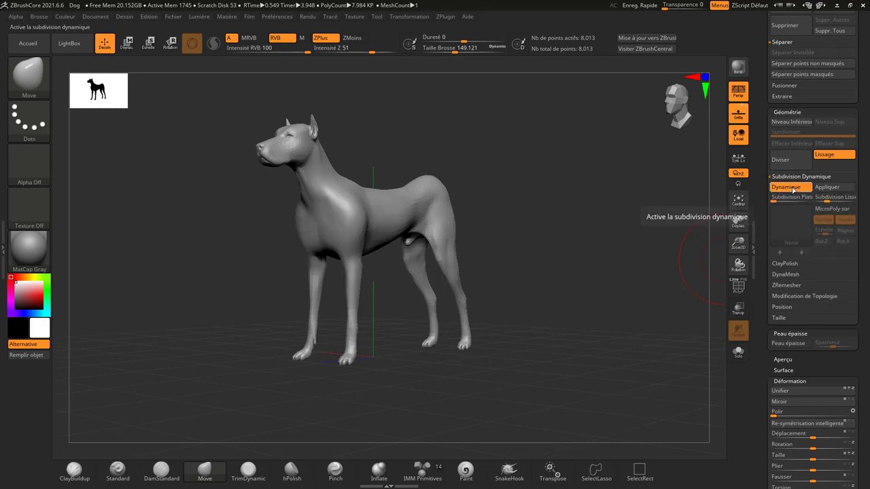
{"action": "left_click", "coordinate": [833, 211]}
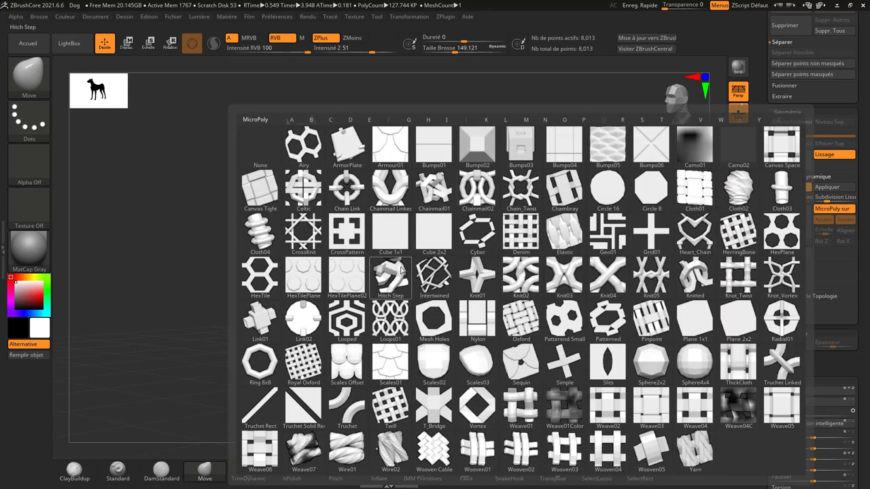
- Apply the CrossKnit MicroPoly pattern and inspect the torso close-up with PolyF shown
{"action": "left_click", "coordinate": [315, 230]}
{"action": "left_click_drag", "start_coordinate": [469, 197], "coordinate": [434, 252]}
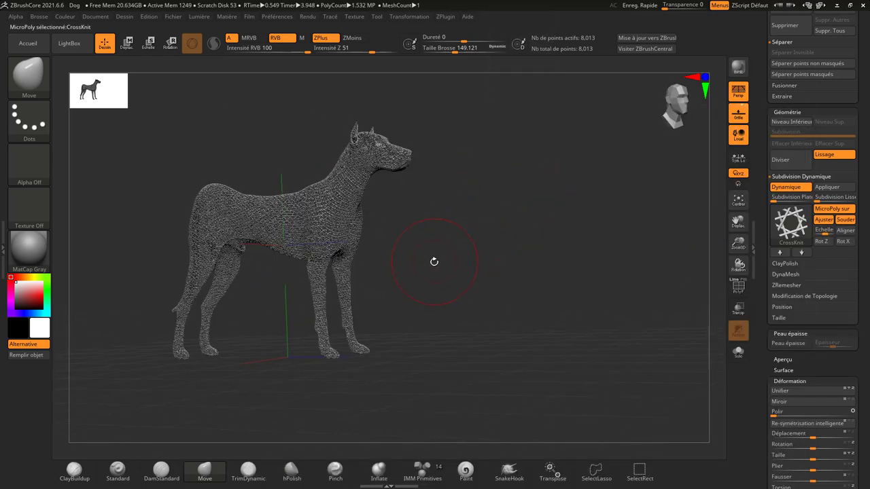
{"action": "left_click_drag", "start_coordinate": [427, 270], "coordinate": [641, 255], "text": "alt"}
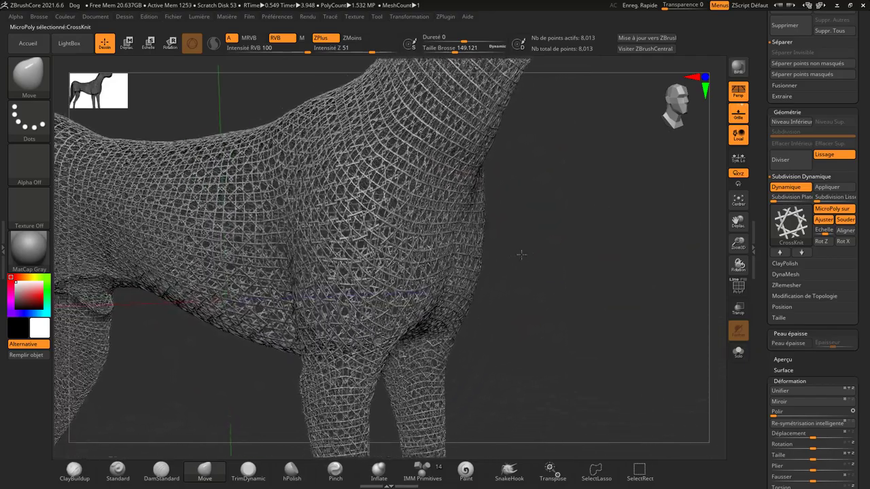
{"action": "left_click", "coordinate": [738, 288]}
{"action": "mouse_move", "coordinate": [705, 292]}
{"action": "left_mouse_down"}
{"action": "mouse_move", "coordinate": [603, 291]}
{"action": "mouse_move", "coordinate": [476, 258]}
{"action": "left_mouse_up"}
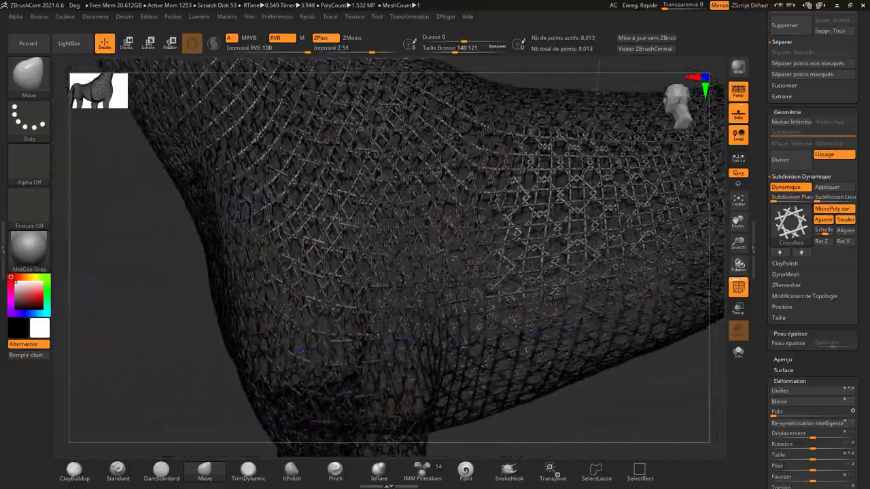
{"action": "left_click_drag", "start_coordinate": [442, 289], "coordinate": [459, 408]}
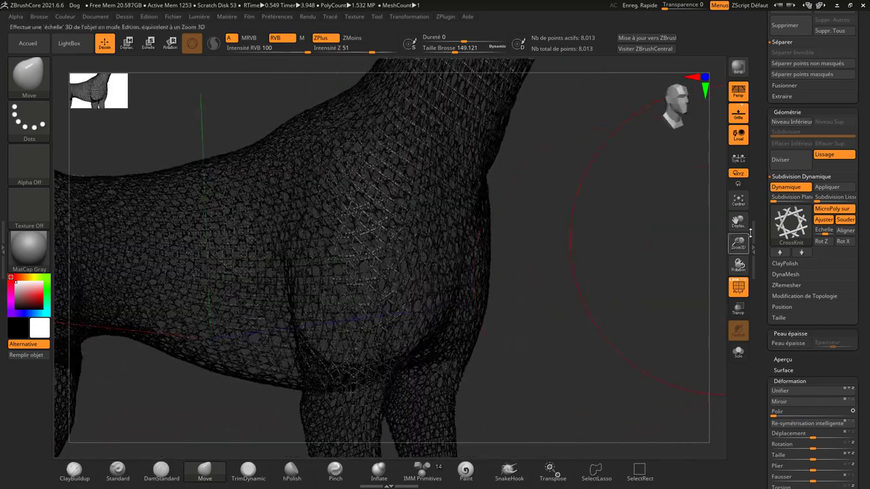
{"action": "left_click", "coordinate": [789, 225]}
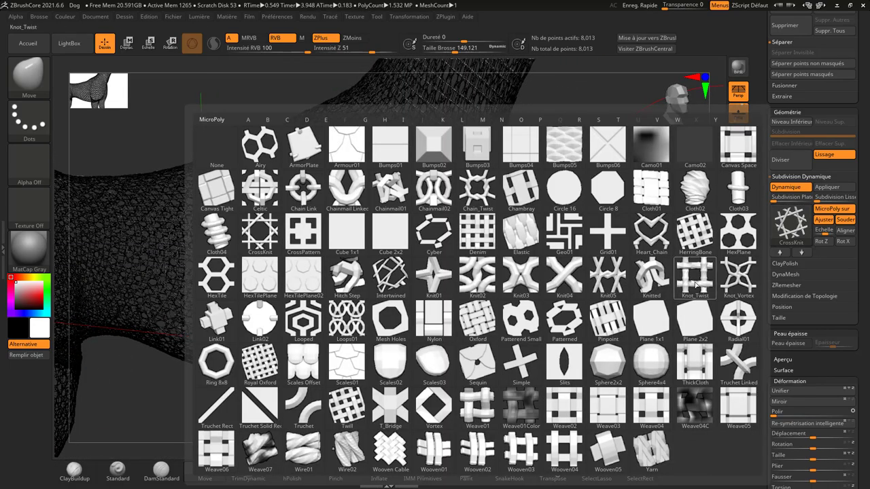
- Switch the MicroPoly pattern to Simple, then frame and orbit the dog to inspect it
{"action": "left_click", "coordinate": [523, 360]}
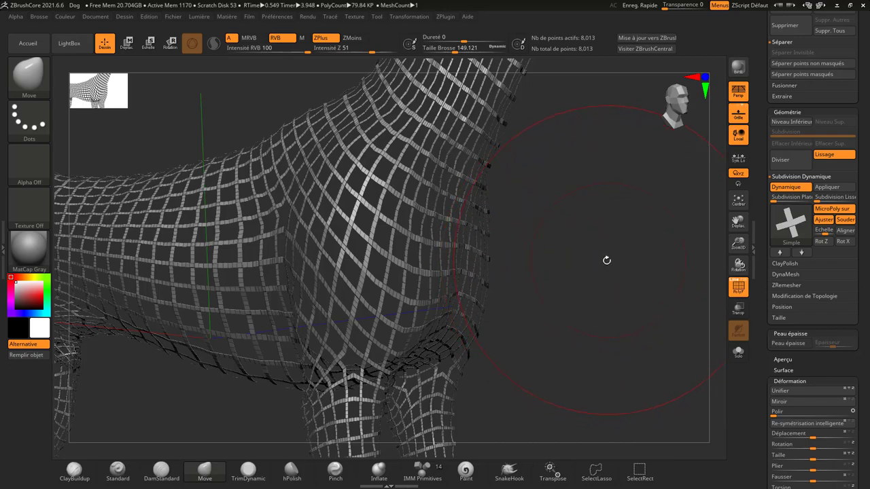
{"action": "mouse_move", "coordinate": [607, 258]}
{"action": "left_mouse_down"}
{"action": "mouse_move", "coordinate": [556, 265]}
{"action": "mouse_move", "coordinate": [552, 255]}
{"action": "mouse_move", "coordinate": [583, 295]}
{"action": "left_mouse_up"}
{"action": "key", "text": "f"}
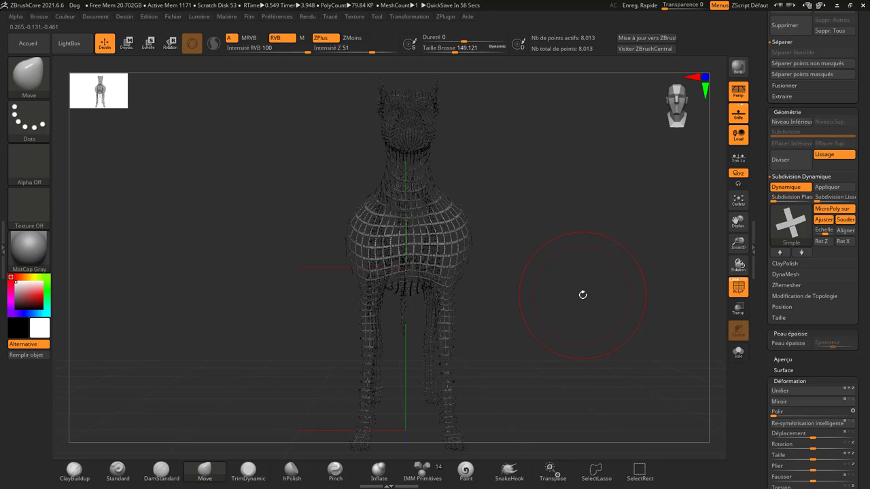
{"action": "mouse_move", "coordinate": [476, 204]}
{"action": "left_mouse_down"}
{"action": "mouse_move", "coordinate": [536, 196]}
{"action": "mouse_move", "coordinate": [462, 198]}
{"action": "mouse_move", "coordinate": [532, 208]}
{"action": "left_mouse_up"}
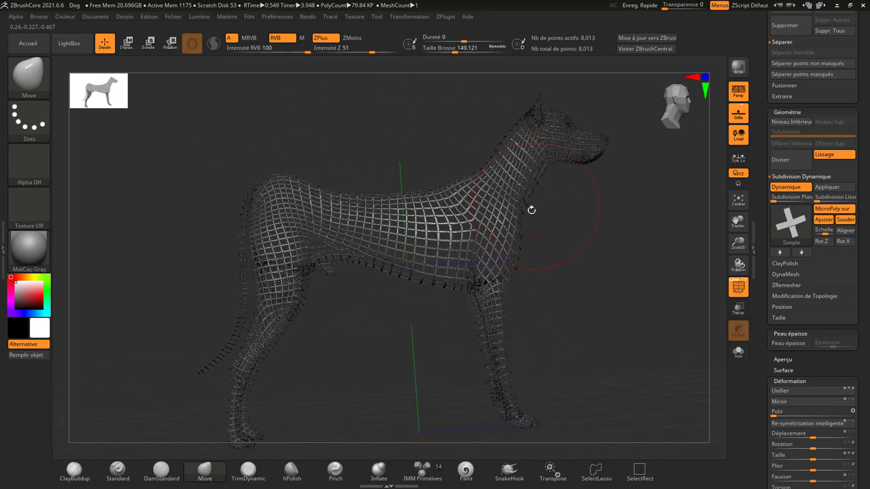
{"action": "mouse_move", "coordinate": [575, 276]}
{"action": "left_mouse_down"}
{"action": "mouse_move", "coordinate": [502, 271]}
{"action": "mouse_move", "coordinate": [549, 272]}
{"action": "left_mouse_up"}
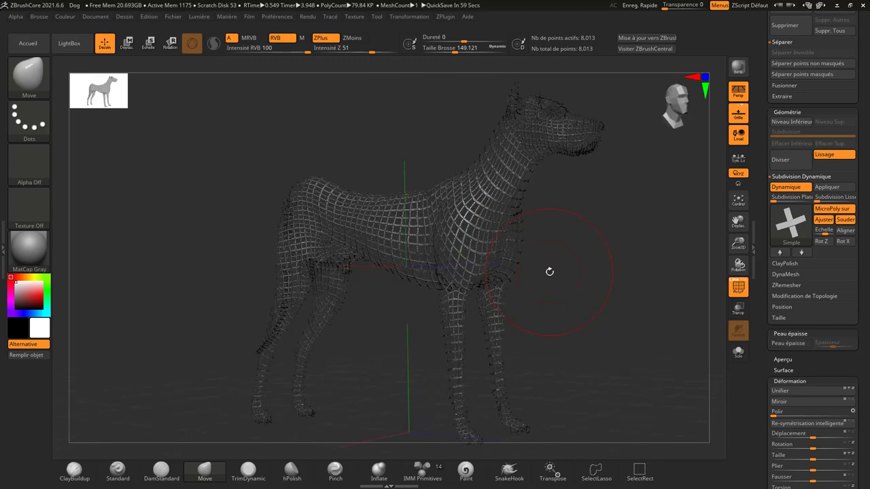